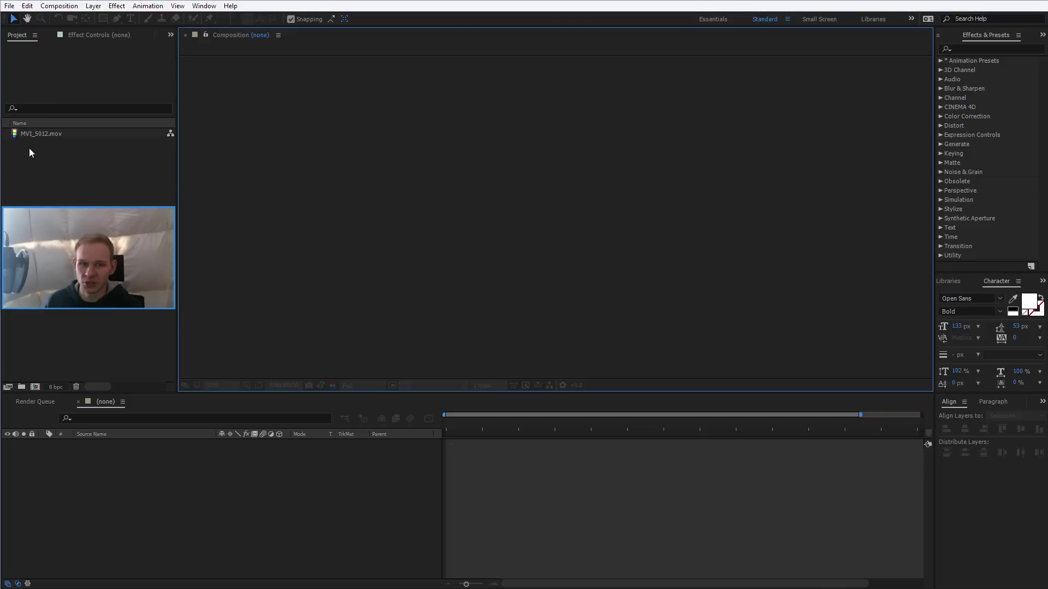
- Create the MVI_5012 composition from MVI_5012.mov and scrub through to find the push-up
left_click(38, 137)
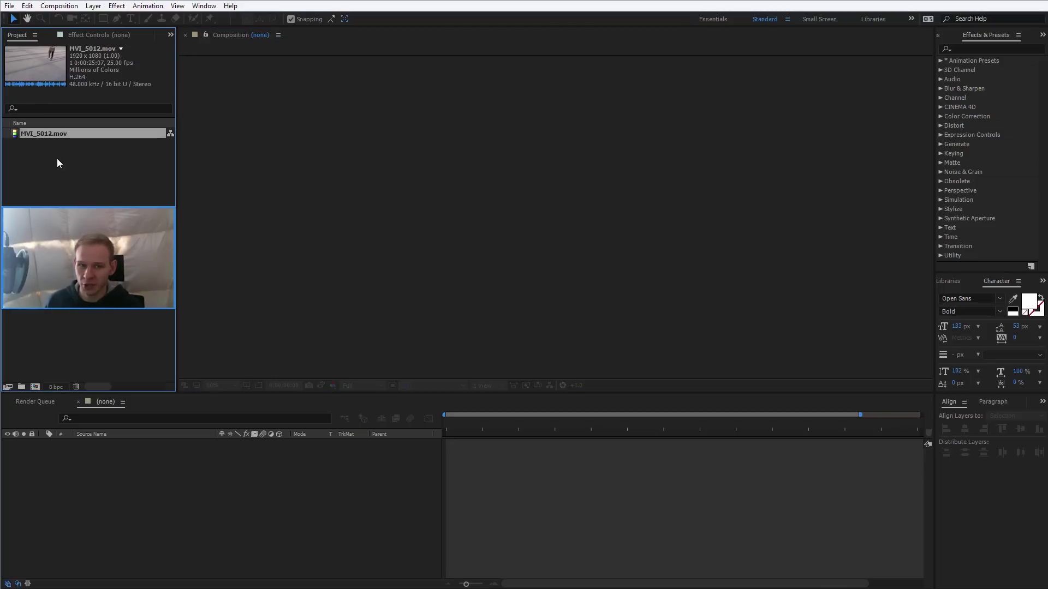
left_click_drag(43, 139, 35, 392)
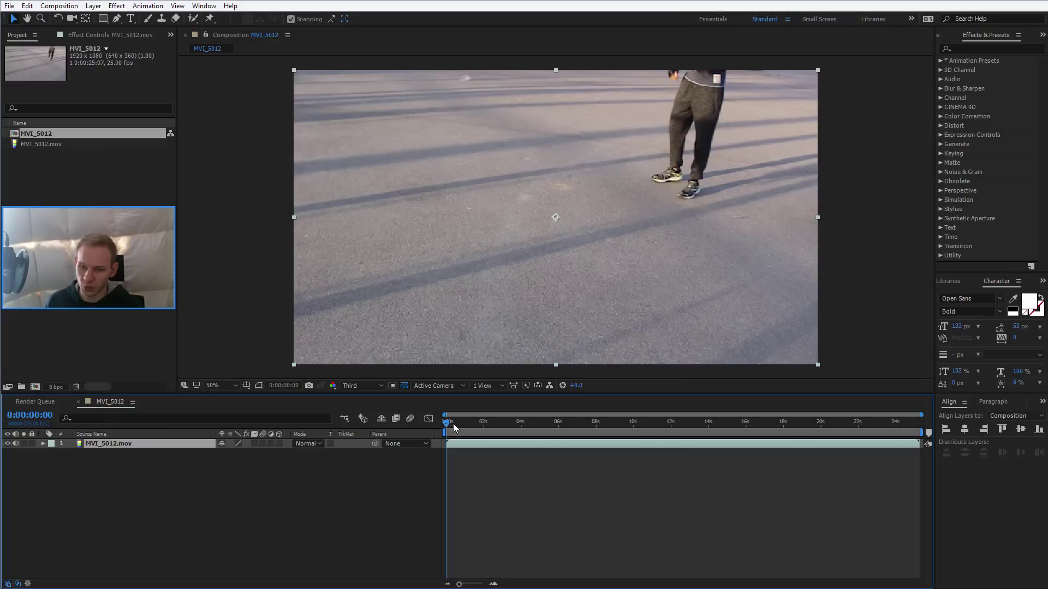
mouse_move(448, 427)
left_mouse_down()
mouse_move(626, 433)
mouse_move(511, 430)
left_mouse_up()
- Trim the work area to about eight seconds and select MVI_5012.mov in the Project panel
mouse_move(582, 426)
left_mouse_down()
mouse_move(621, 426)
mouse_move(502, 442)
mouse_move(550, 438)
left_mouse_up()
left_click_drag(919, 429, 490, 427)
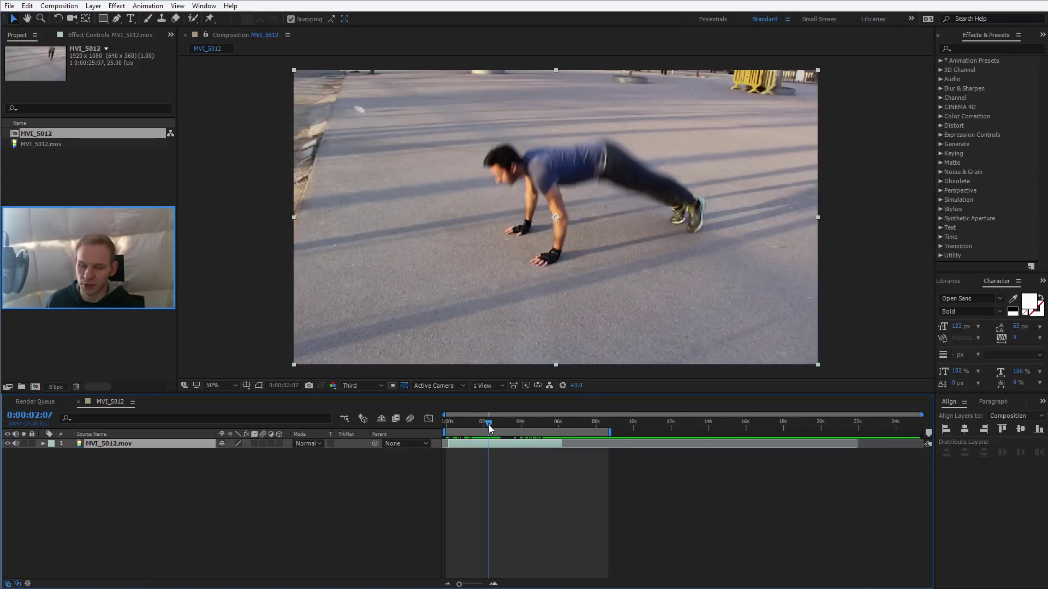
left_click(41, 145)
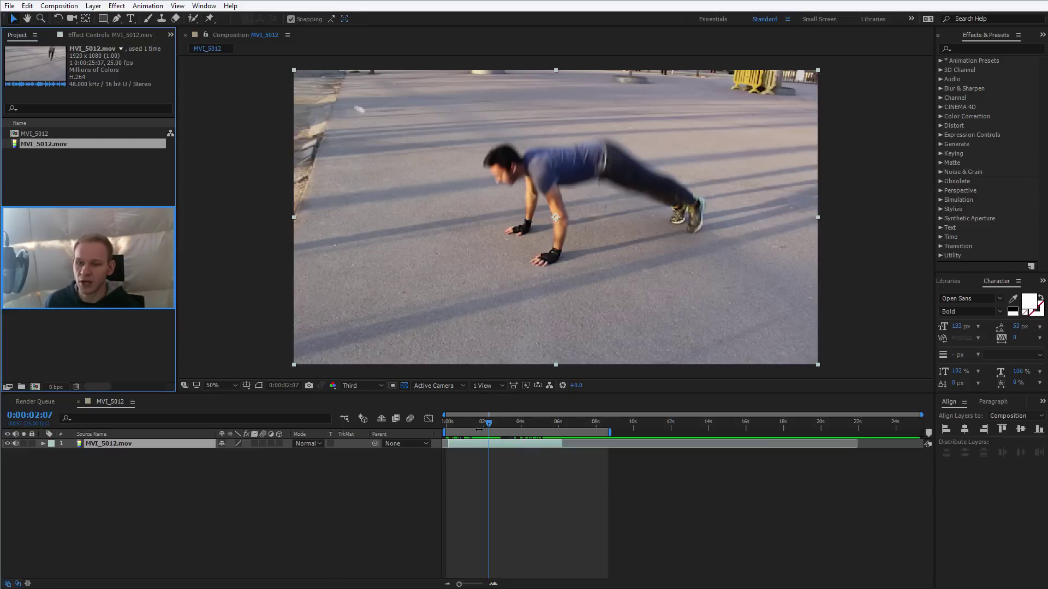
- Search Effects & Presets for Timewarp and add a new white solid layer via New > Solid
mouse_move(479, 426)
left_mouse_down()
mouse_move(461, 426)
mouse_move(474, 426)
left_mouse_up()
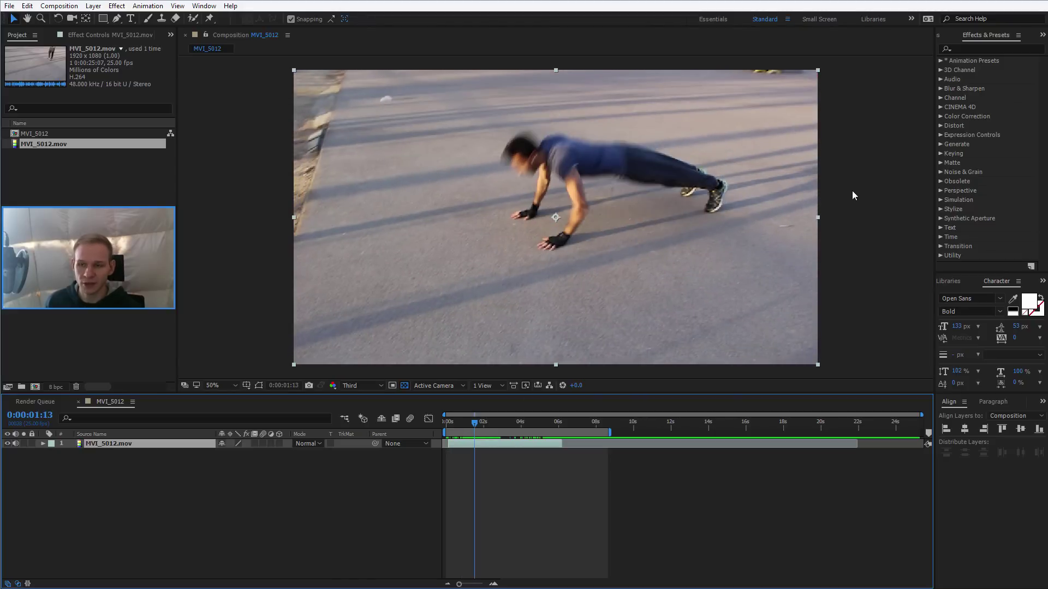
left_click(978, 48)
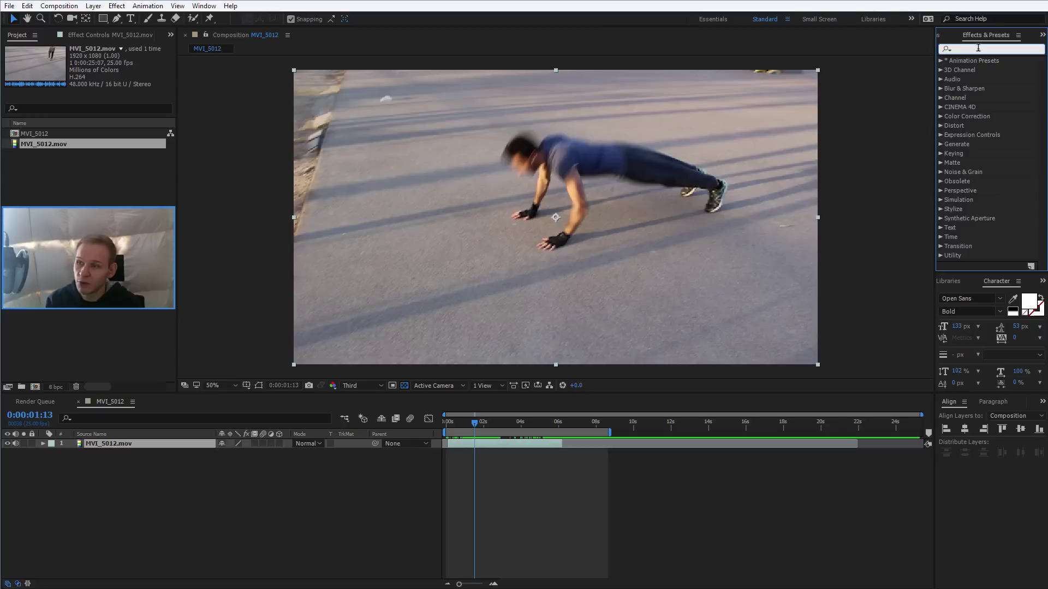
type("timewar")
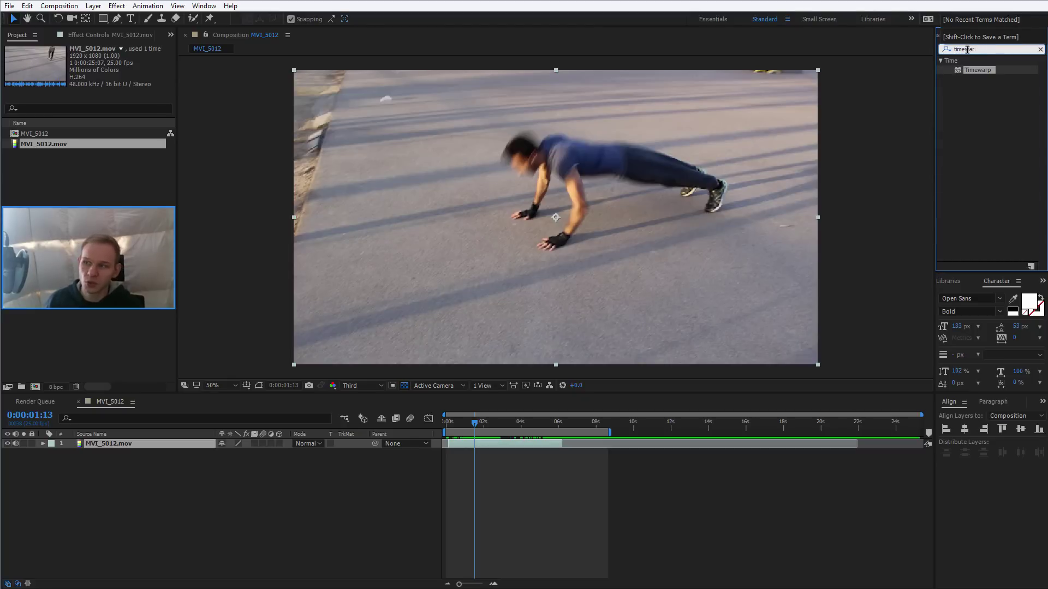
double_click(981, 72)
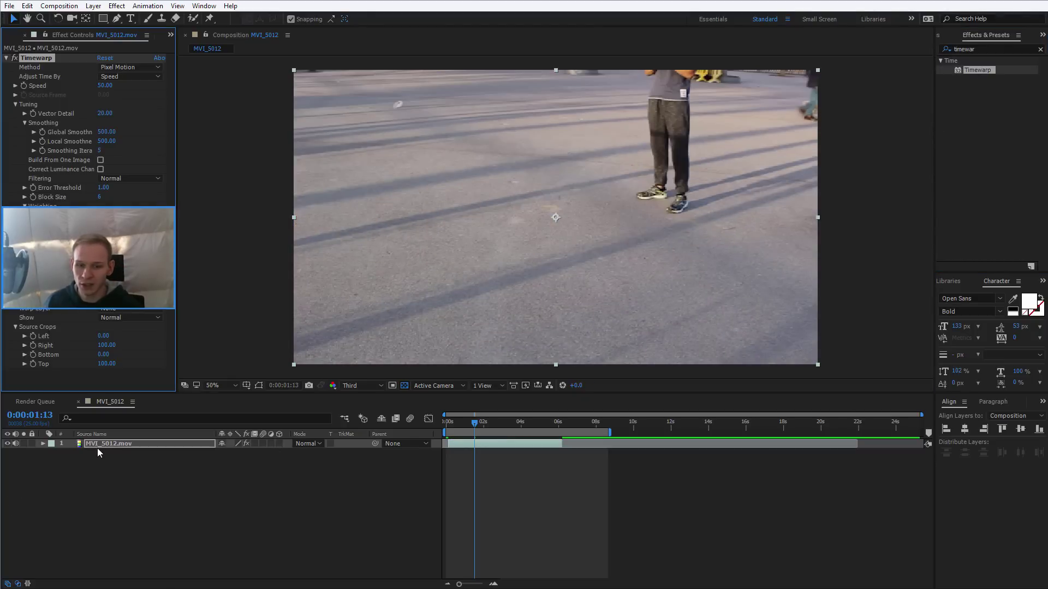
right_click(118, 461)
mouse_move(181, 466)
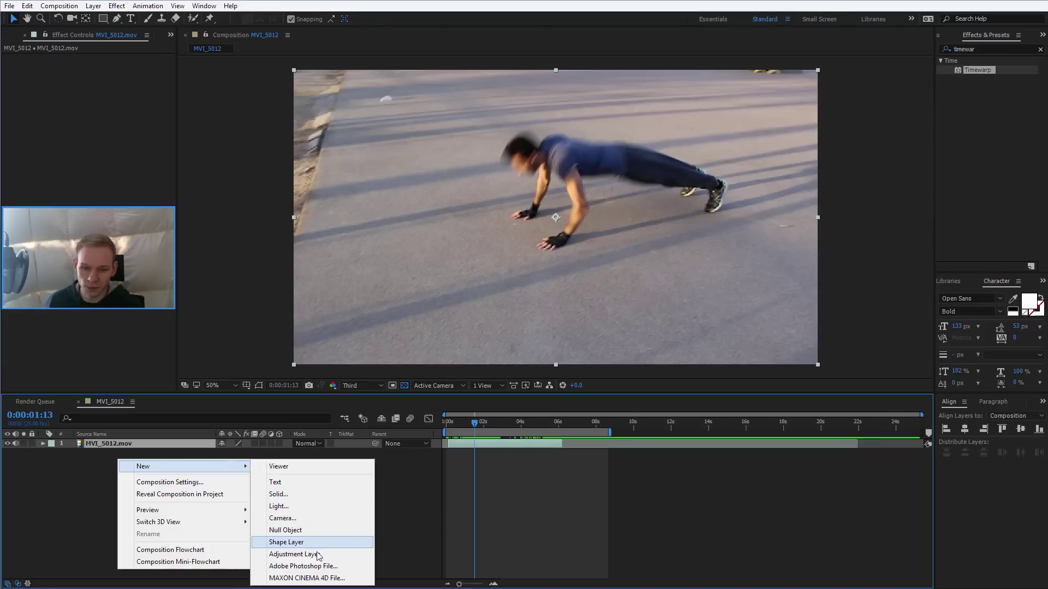
left_click(303, 495)
- Apply Timewarp to White Solid 1 with MVI_5012.mov as matte and warp layer, hiding the footage
key("Return")
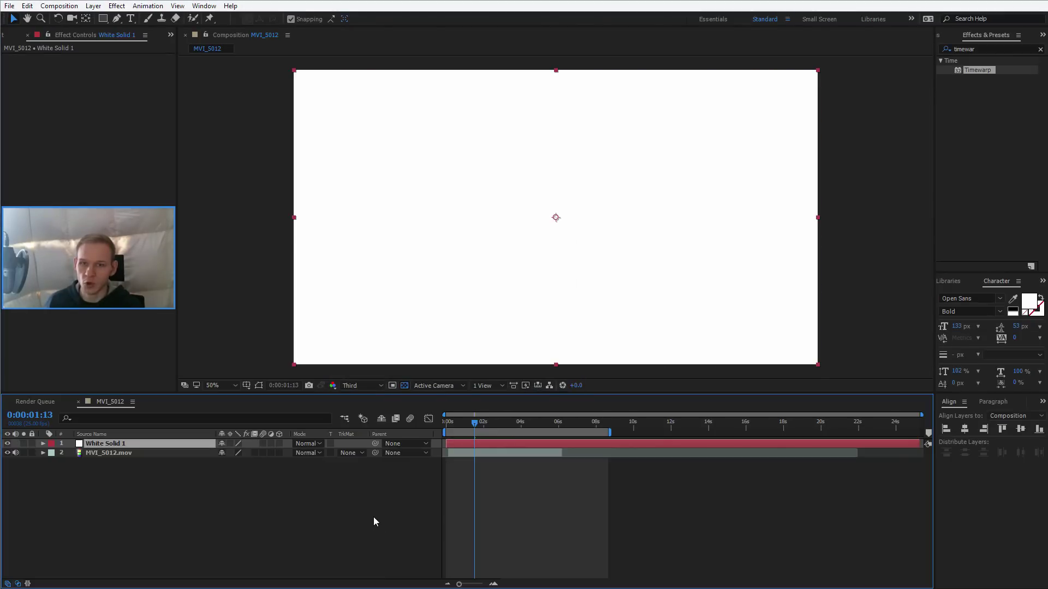
double_click(973, 70)
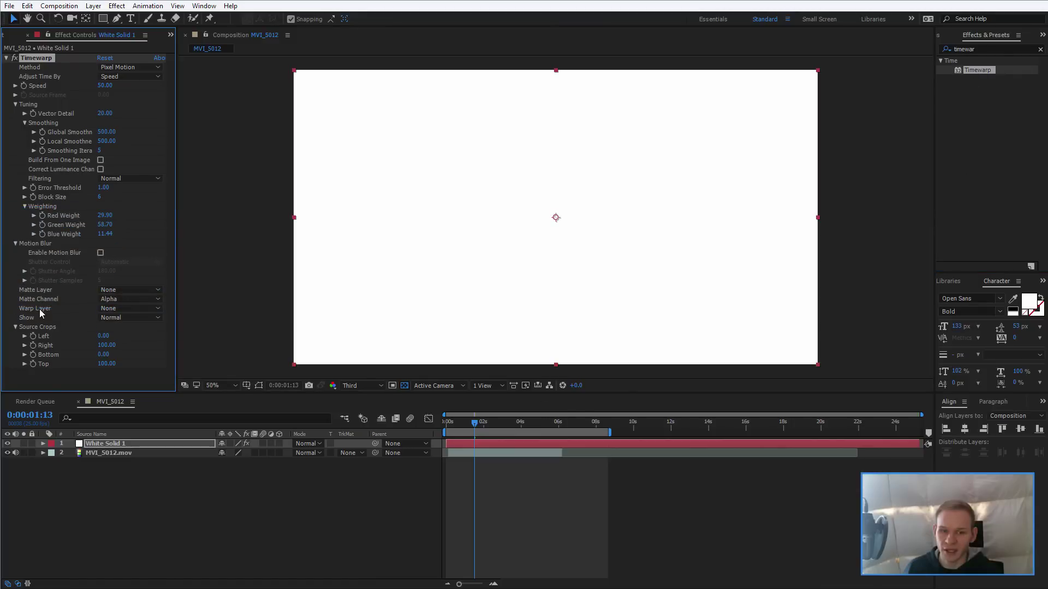
left_click(123, 308)
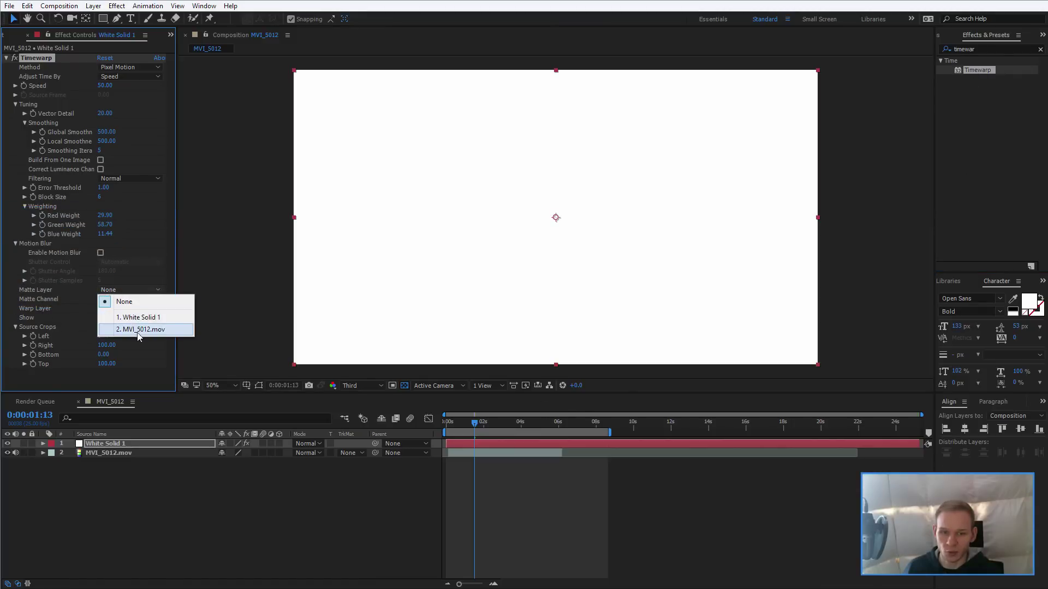
left_click(136, 331)
left_click(123, 308)
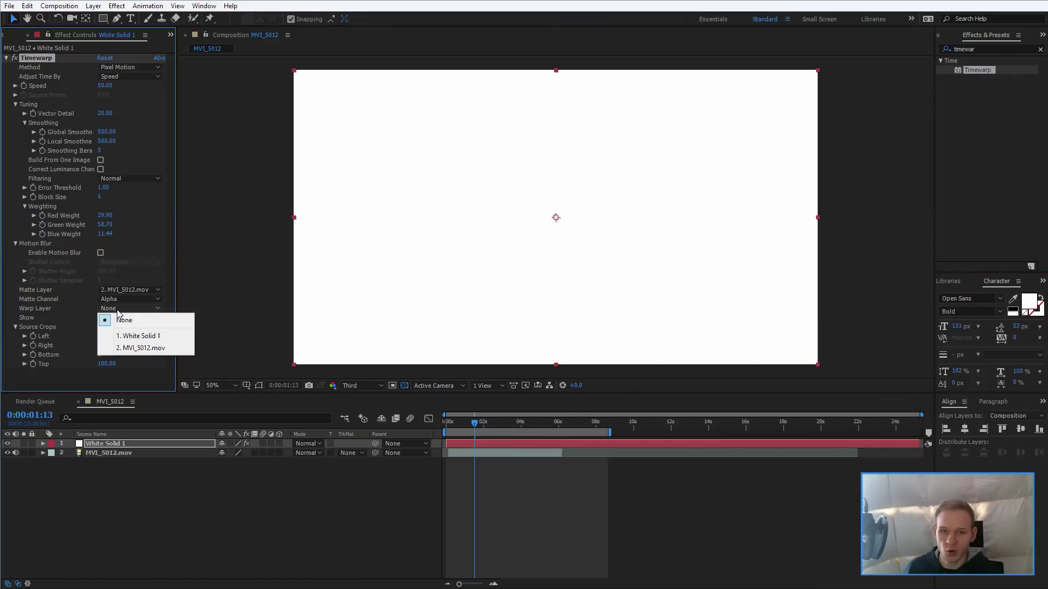
left_click(135, 347)
left_click(6, 452)
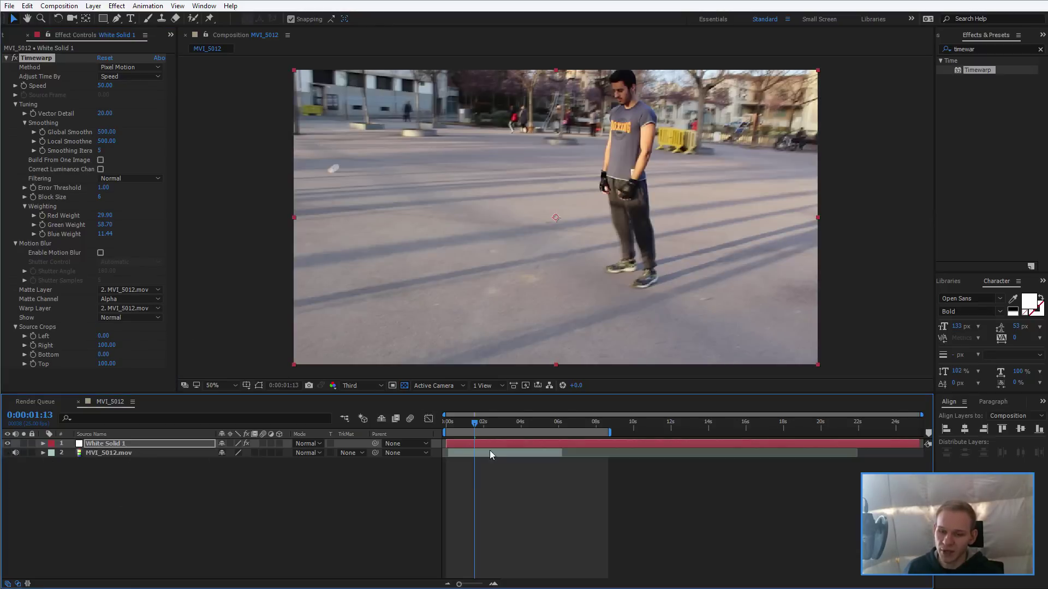
mouse_move(448, 424)
left_mouse_down()
mouse_move(503, 435)
mouse_move(497, 429)
left_mouse_up()
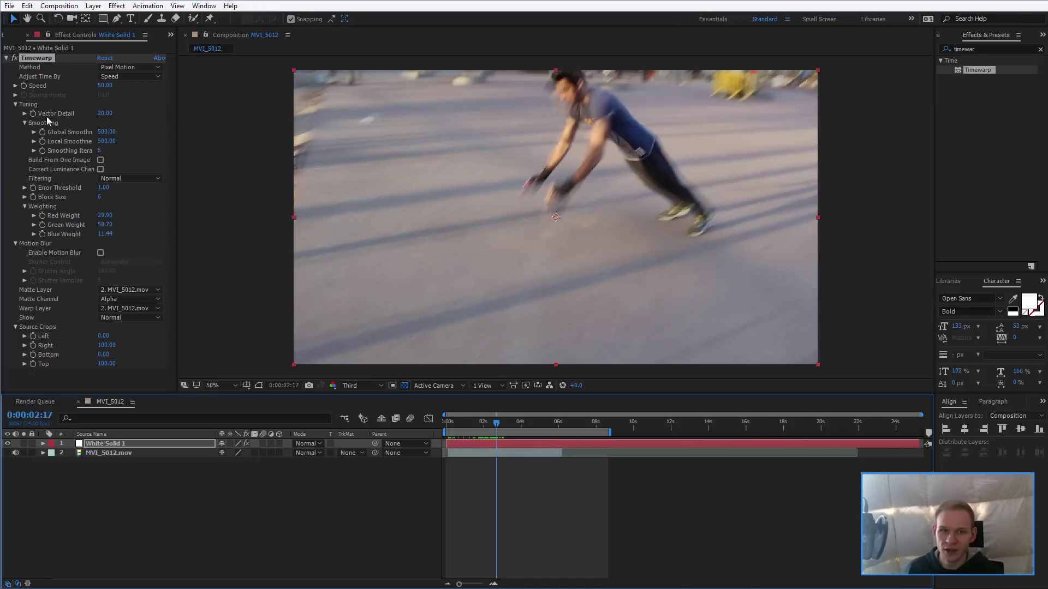
- Keyframe Timewarp Speed at 100 before the jump and 50 at the jump
left_click(106, 85)
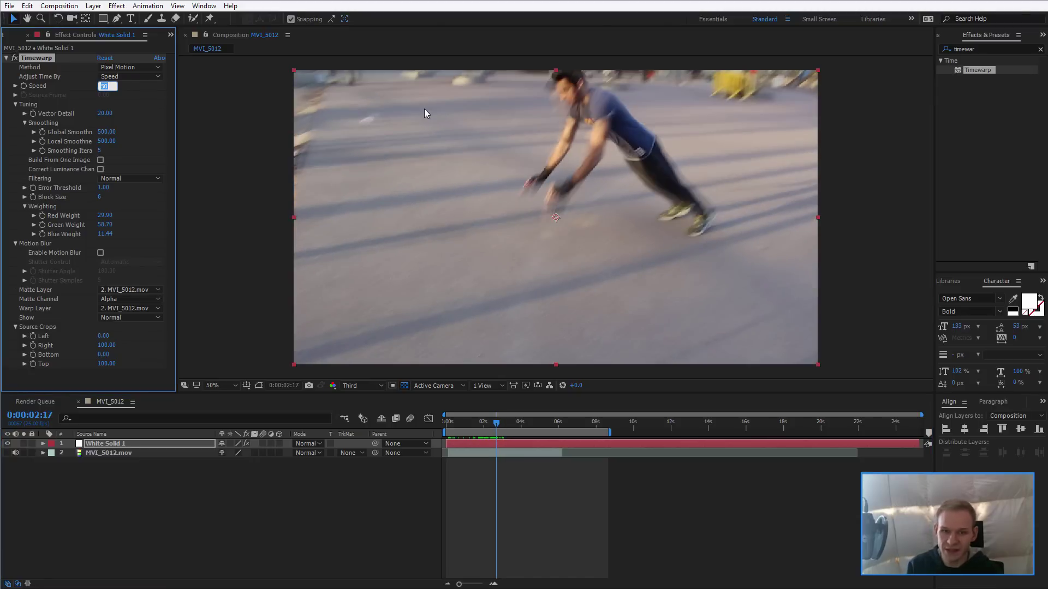
type("100")
key("Return")
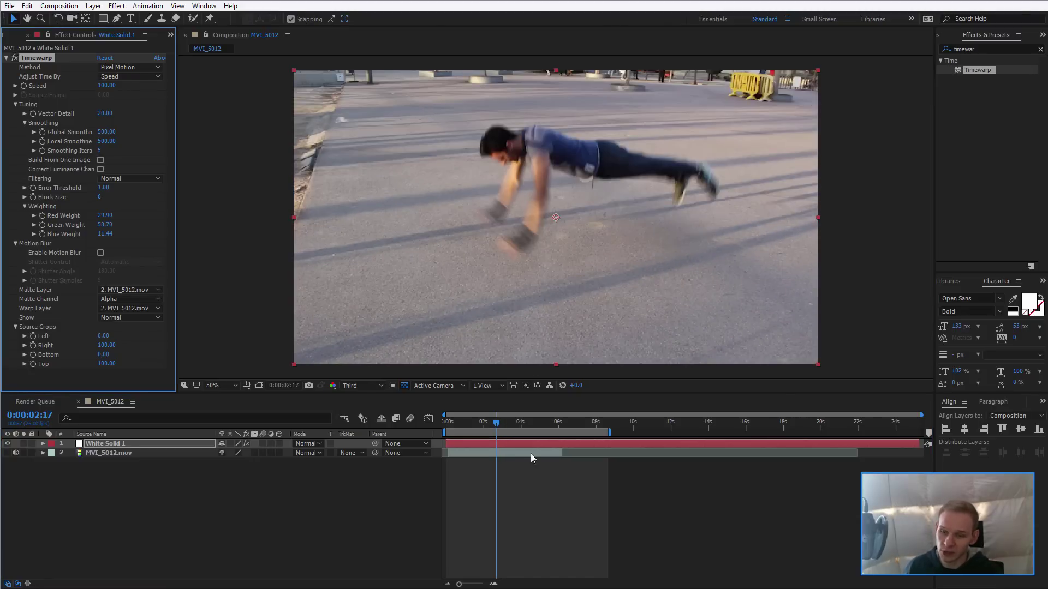
mouse_move(490, 424)
left_mouse_down()
mouse_move(451, 423)
mouse_move(482, 424)
left_mouse_up()
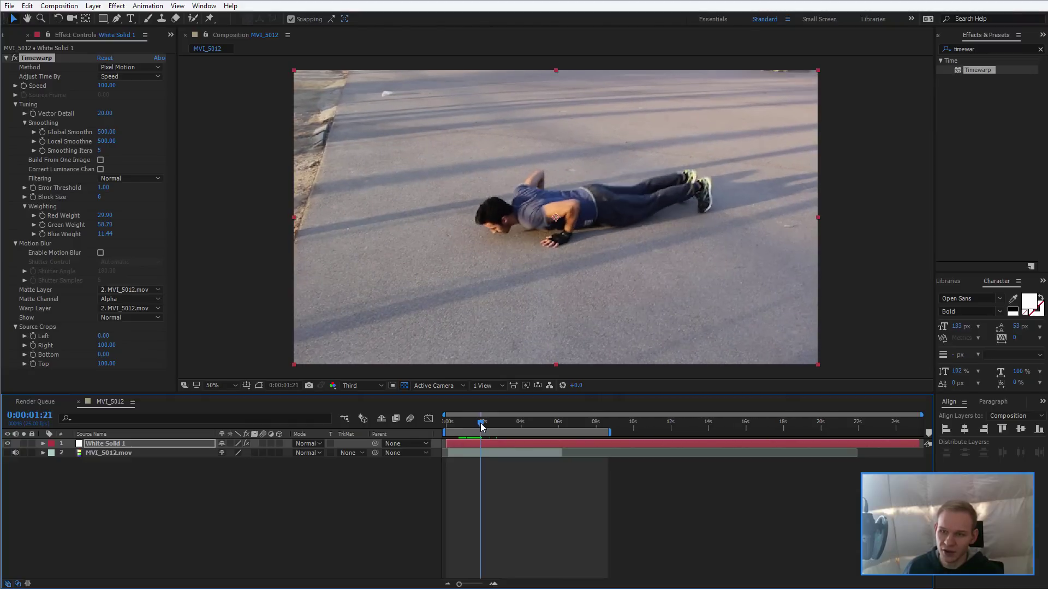
left_click(24, 86)
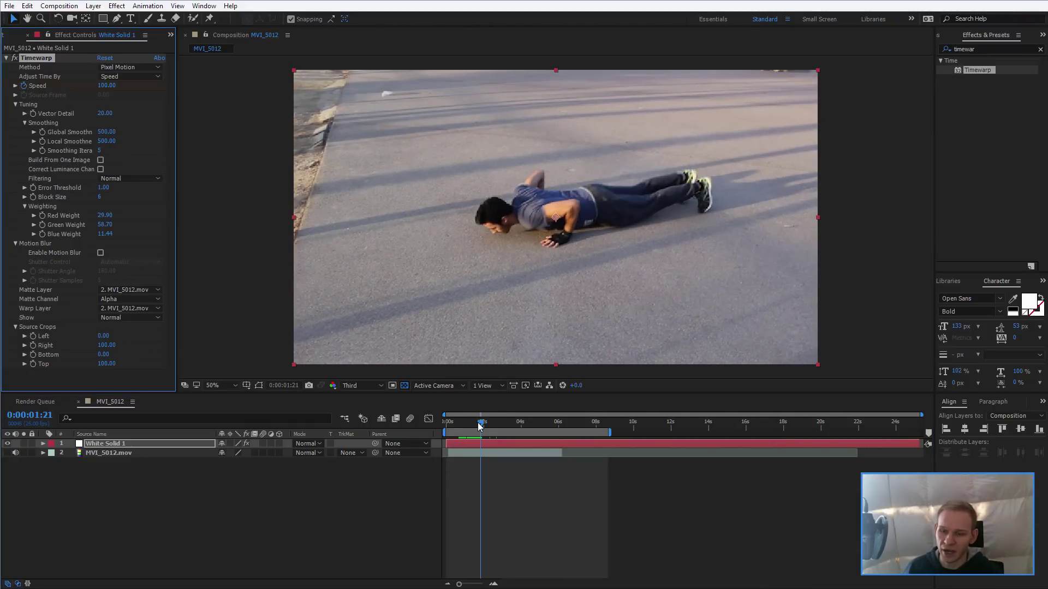
key("space")
left_click(105, 85)
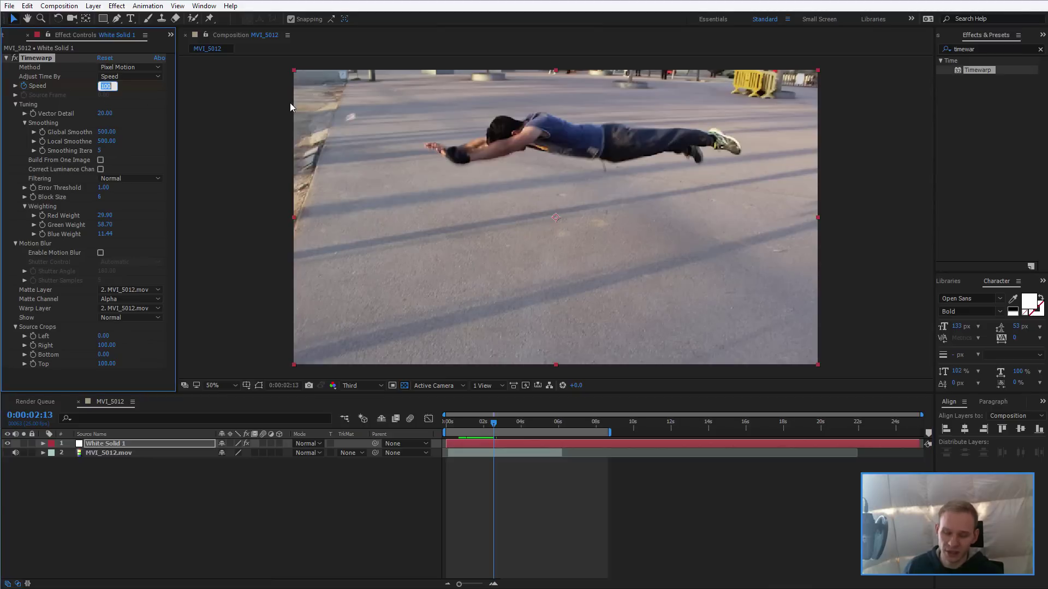
type("50")
key("Return")
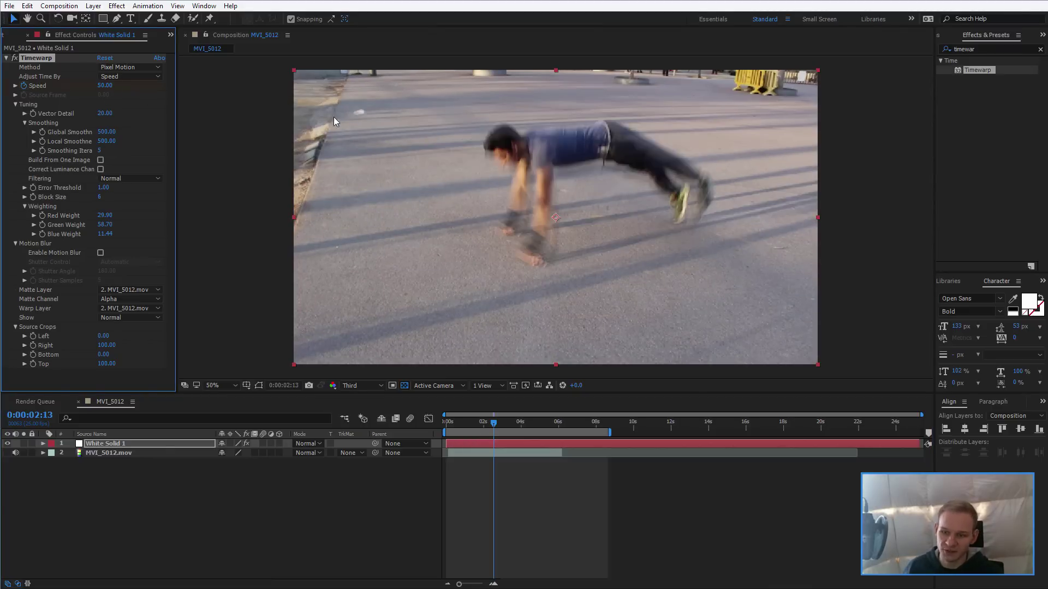
- Extend the footage layer's end and add another Speed keyframe just after the jump
left_click_drag(559, 451, 585, 452)
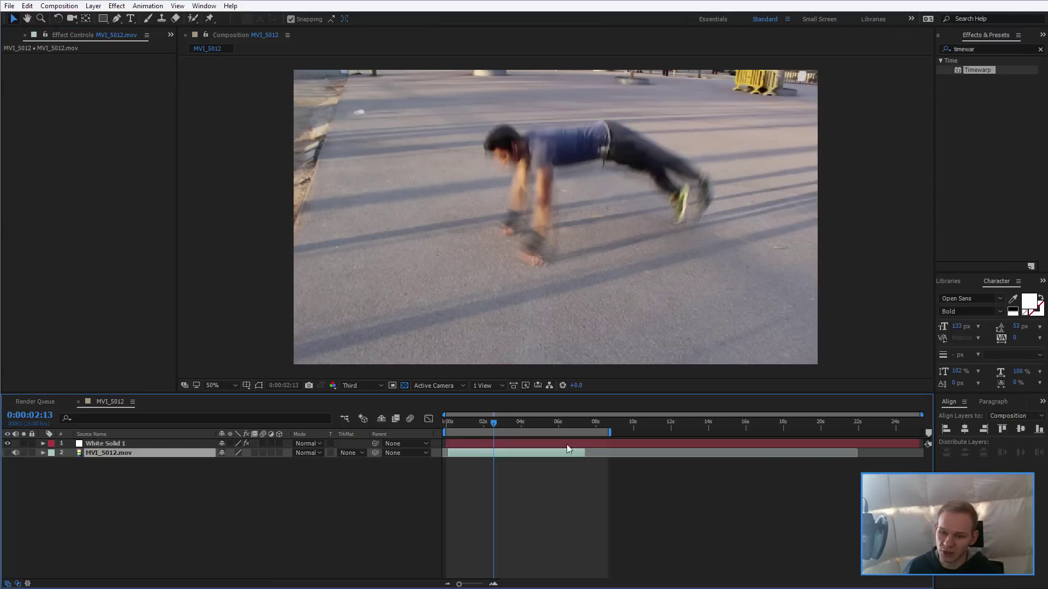
left_click_drag(498, 425, 512, 425)
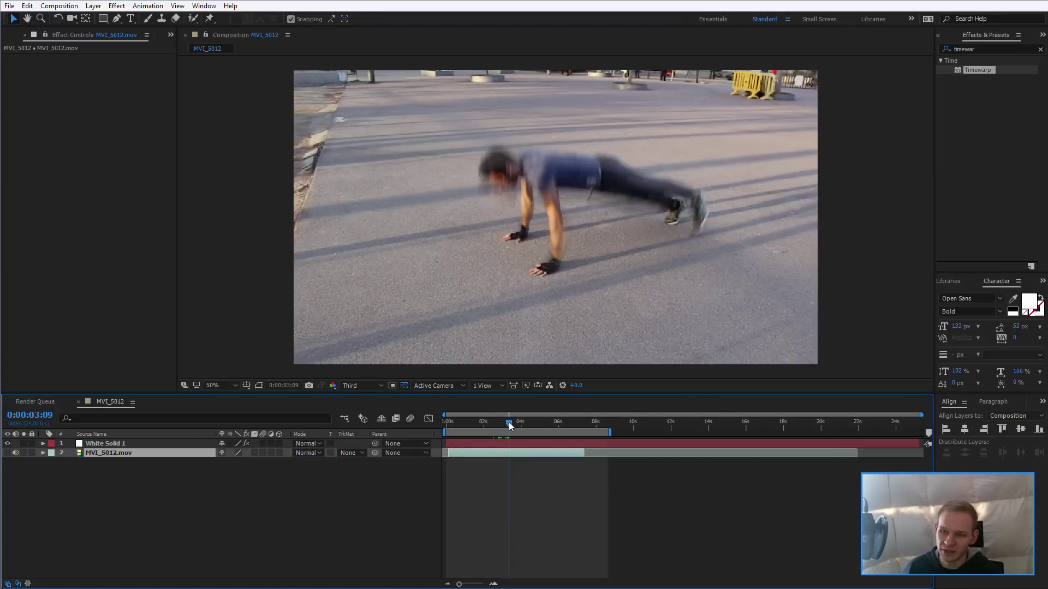
left_click_drag(511, 425, 510, 425)
left_click(512, 443)
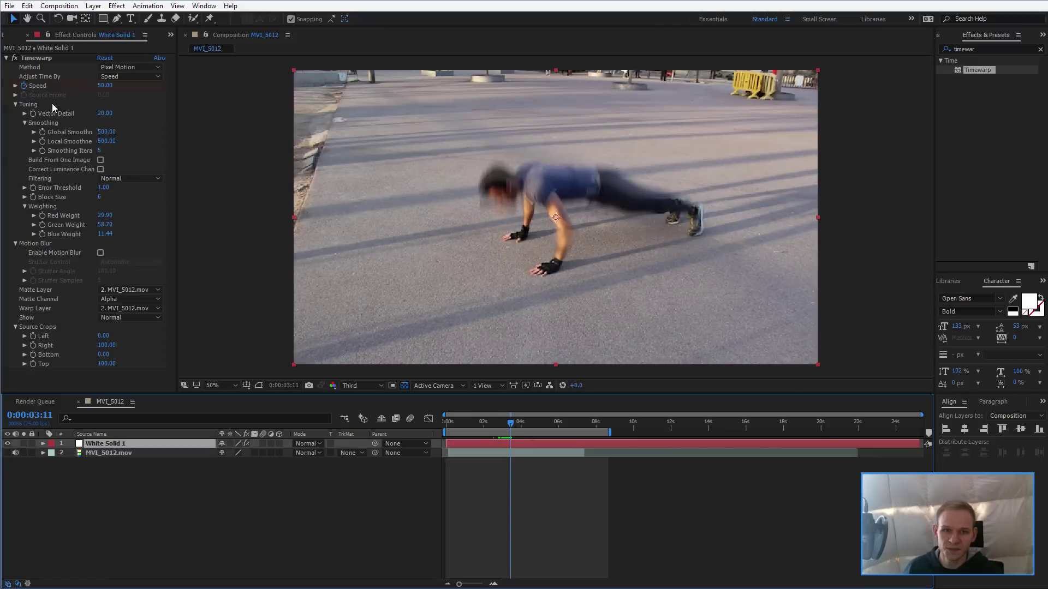
key("u")
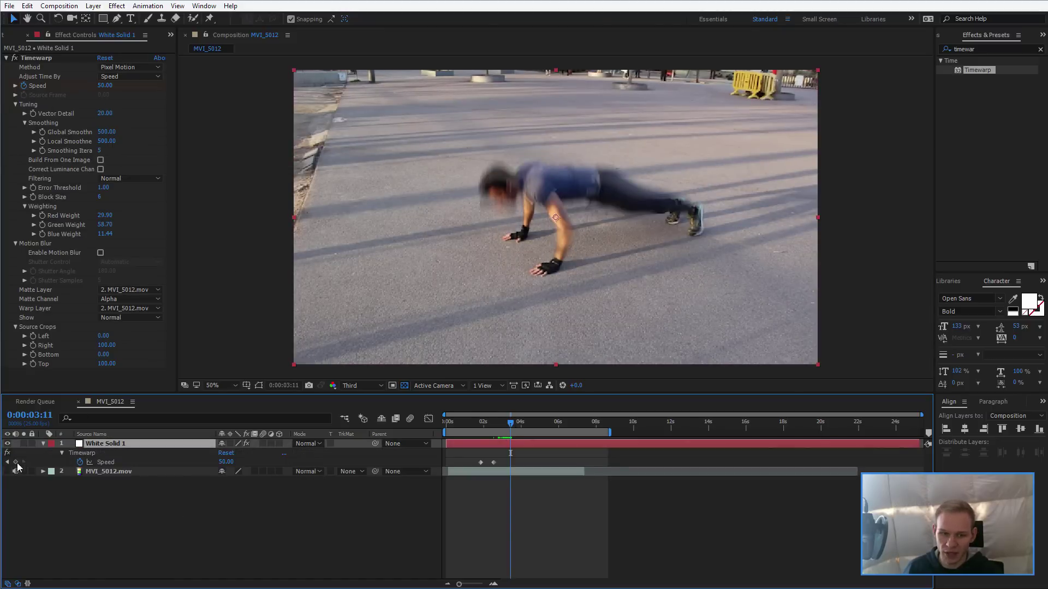
left_click(14, 463)
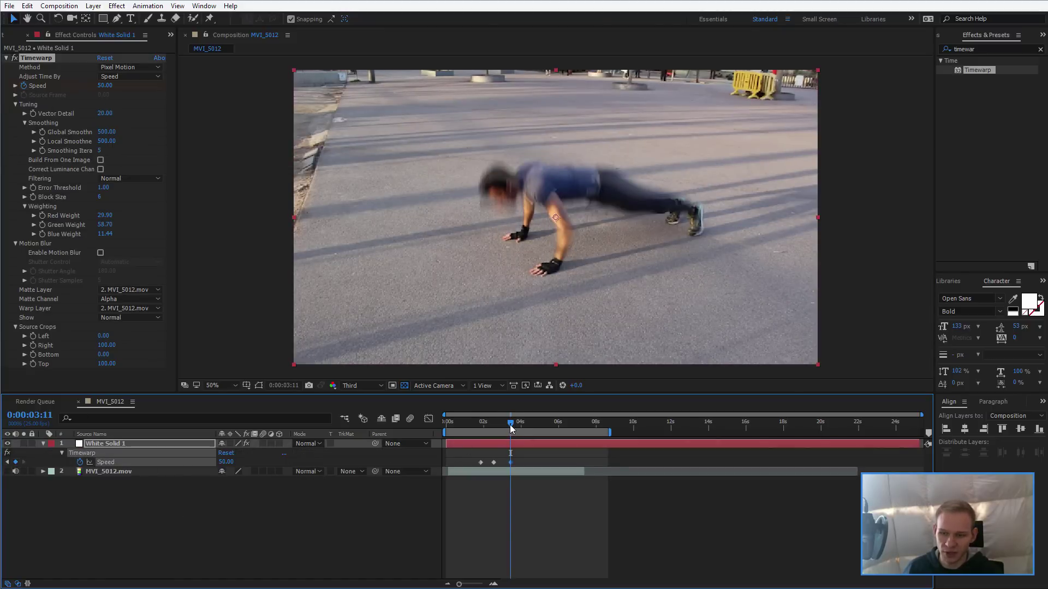
left_click_drag(510, 425, 528, 425)
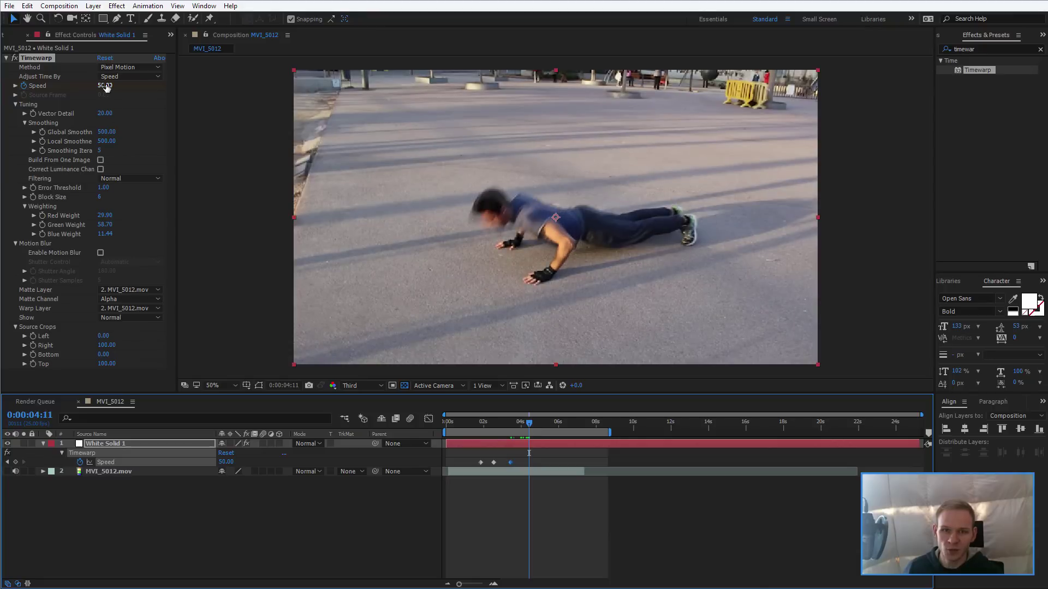
type("100")
- Commit Speed 100 on the later keyframe, replay the clip, and select a Speed keyframe to reposition
key("Return")
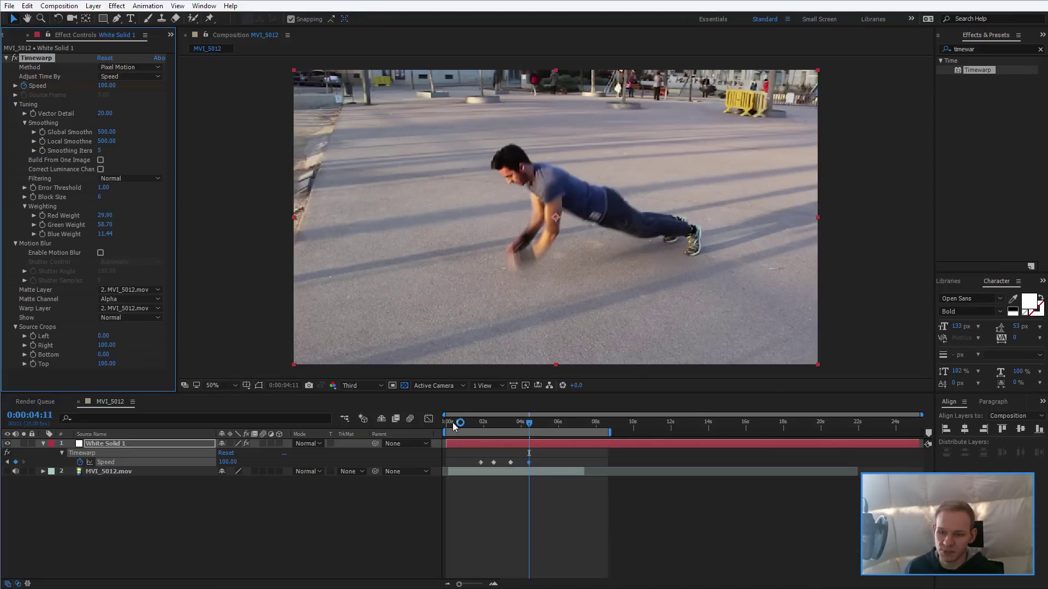
left_click_drag(480, 425, 450, 422)
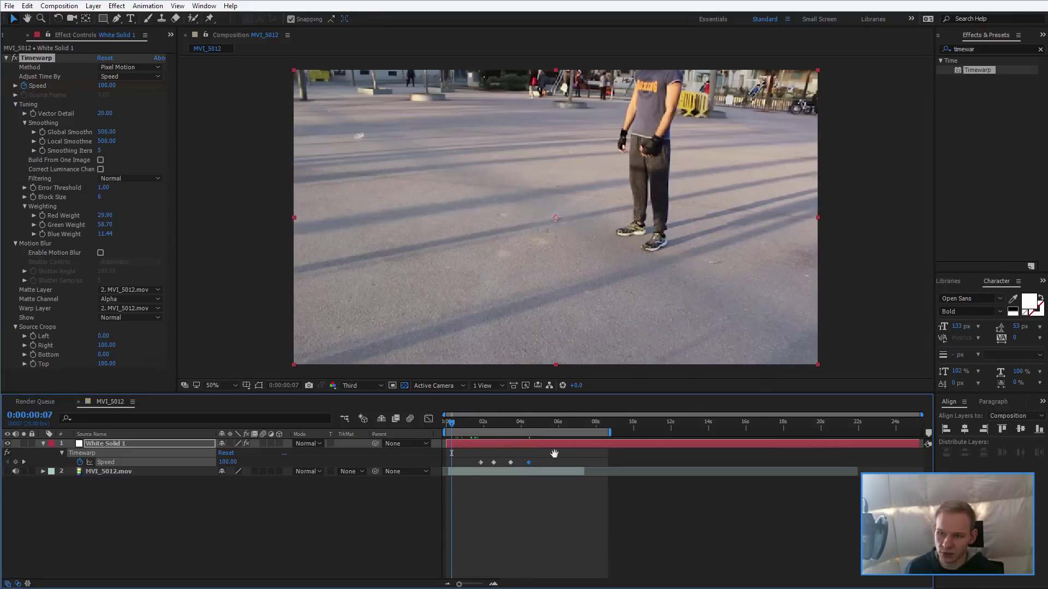
key("space")
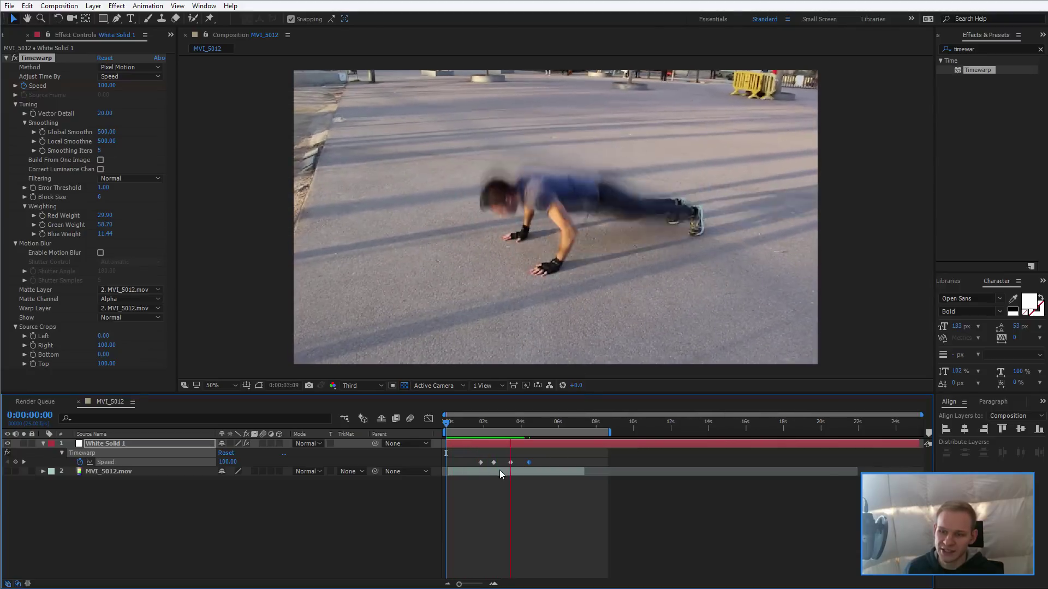
key("space")
left_click(493, 462)
key("space")
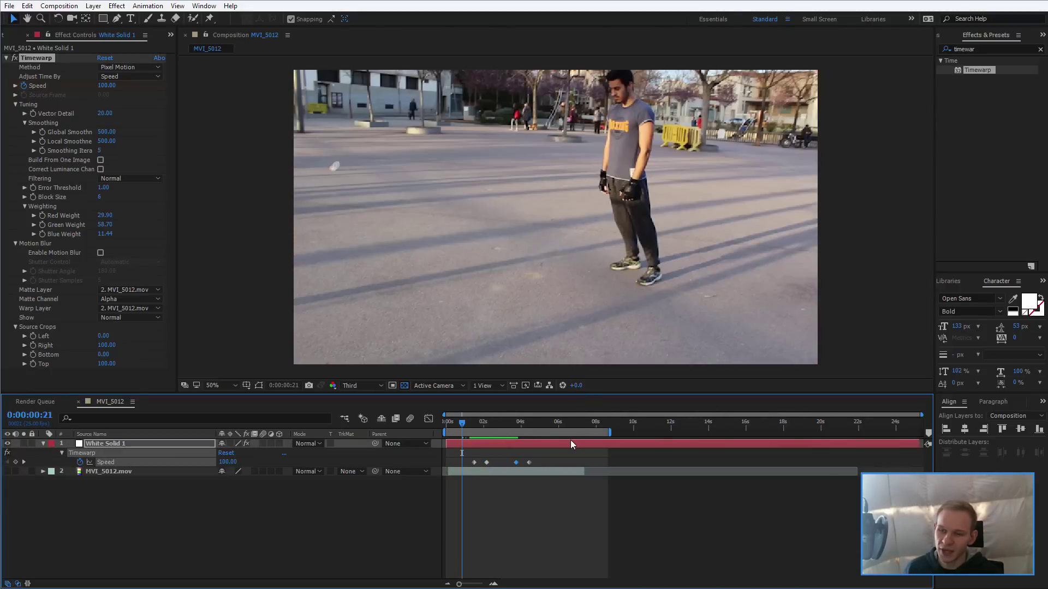
- Set Timewarp Speed to 20 at 0:00:02:04 and scrub through the jump
left_click(487, 424)
left_click(105, 85)
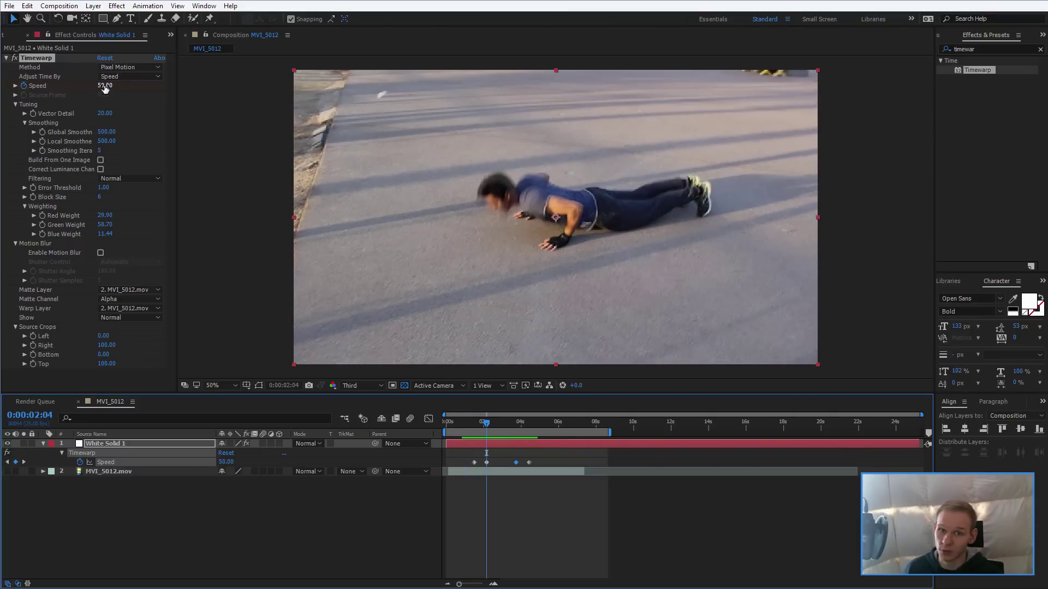
type("20")
key("Return")
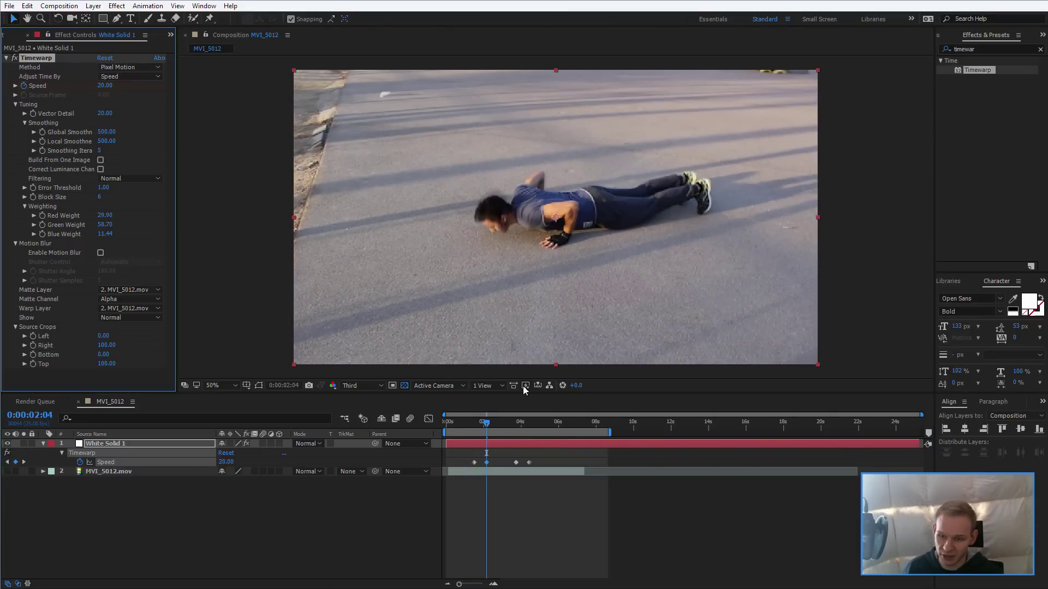
mouse_move(508, 425)
left_mouse_down()
mouse_move(541, 476)
mouse_move(620, 463)
left_mouse_up()
mouse_move(518, 426)
left_mouse_down()
mouse_move(550, 436)
mouse_move(565, 428)
left_mouse_up()
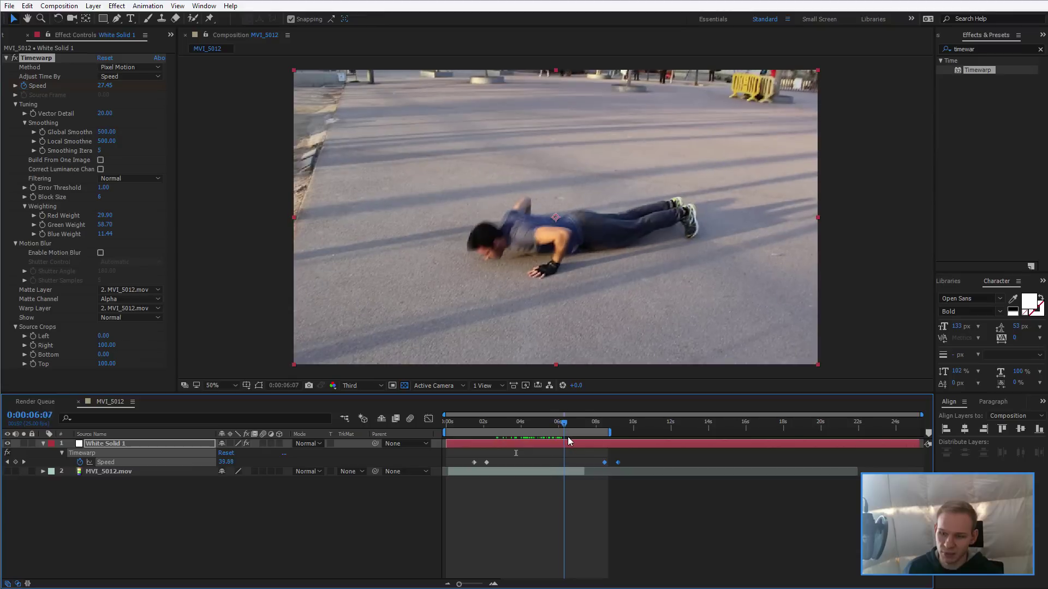
- Move the later Speed keyframes earlier, undo a misplaced move, and preview the slowed jump
left_click_drag(582, 465, 564, 462)
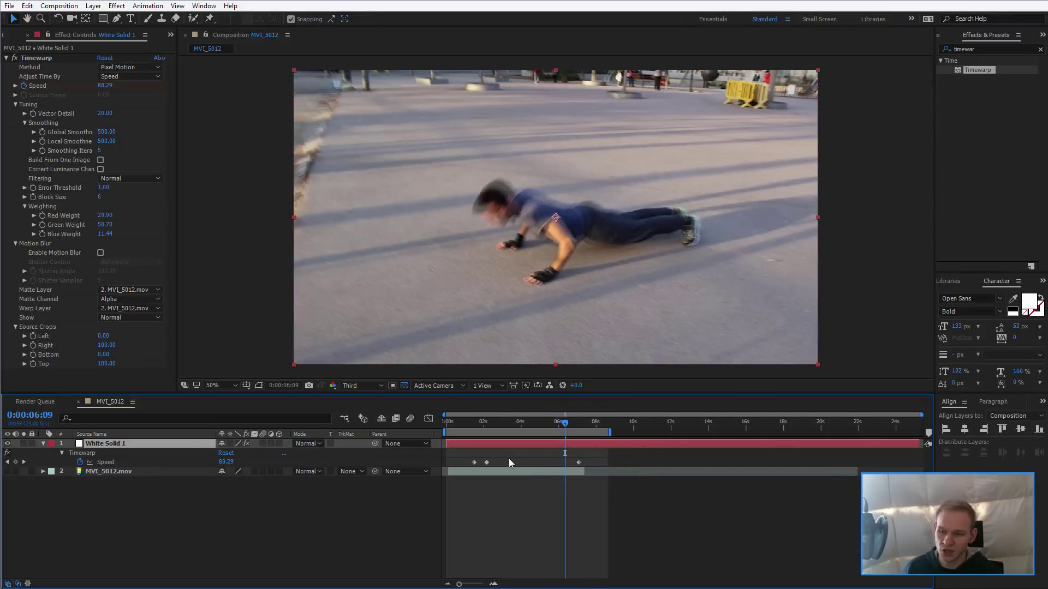
left_click_drag(566, 462, 486, 462)
key("ctrl+z")
mouse_move(519, 422)
left_mouse_down()
mouse_move(488, 428)
mouse_move(557, 435)
mouse_move(463, 434)
left_mouse_up()
key("space")
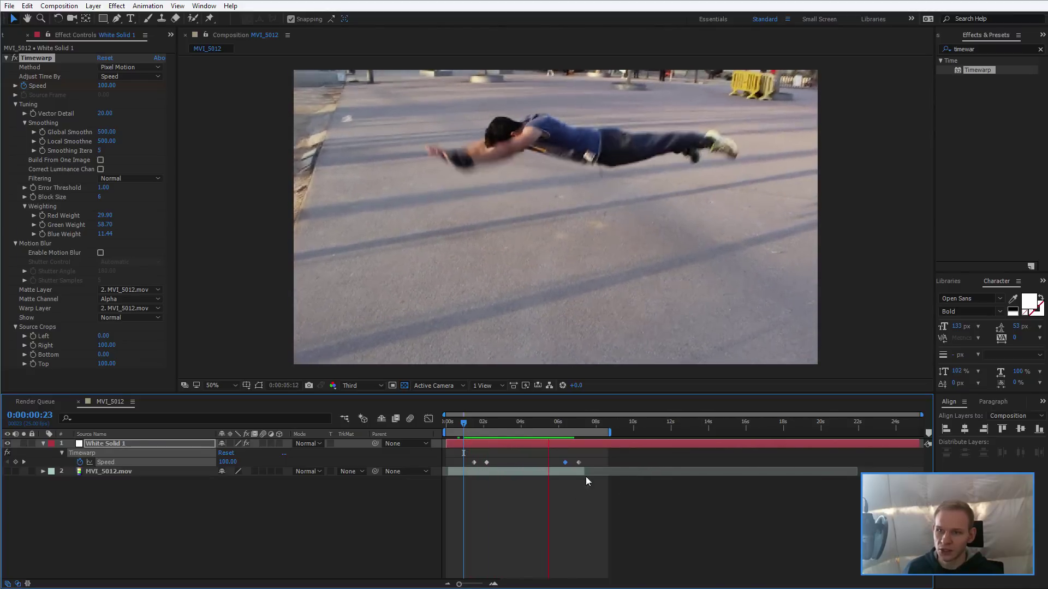
key("space")
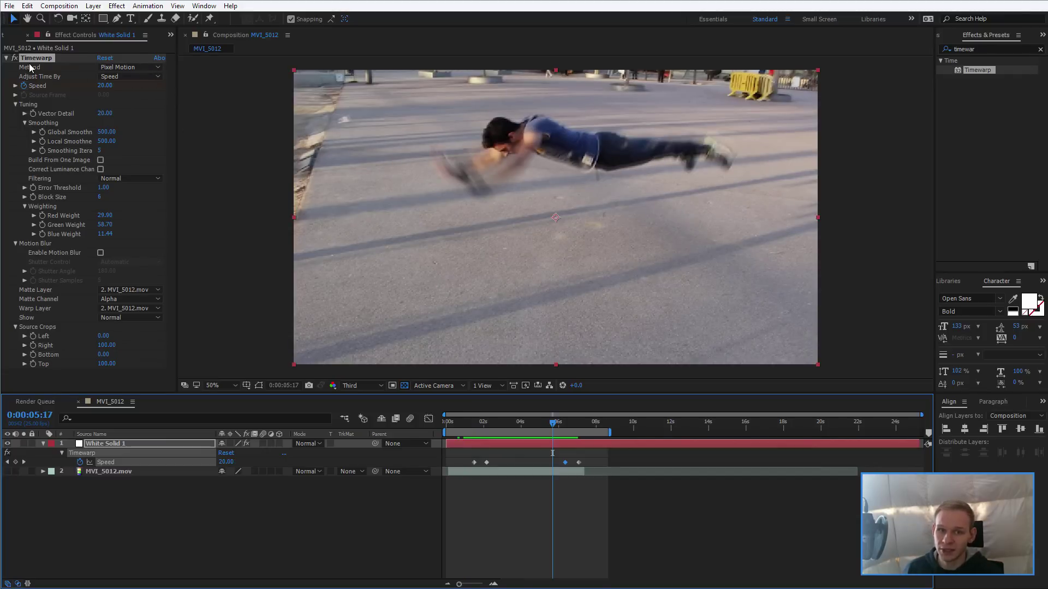
- Switch the Timewarp Method to Whole Frames and preview the jump from about two seconds
left_click(132, 67)
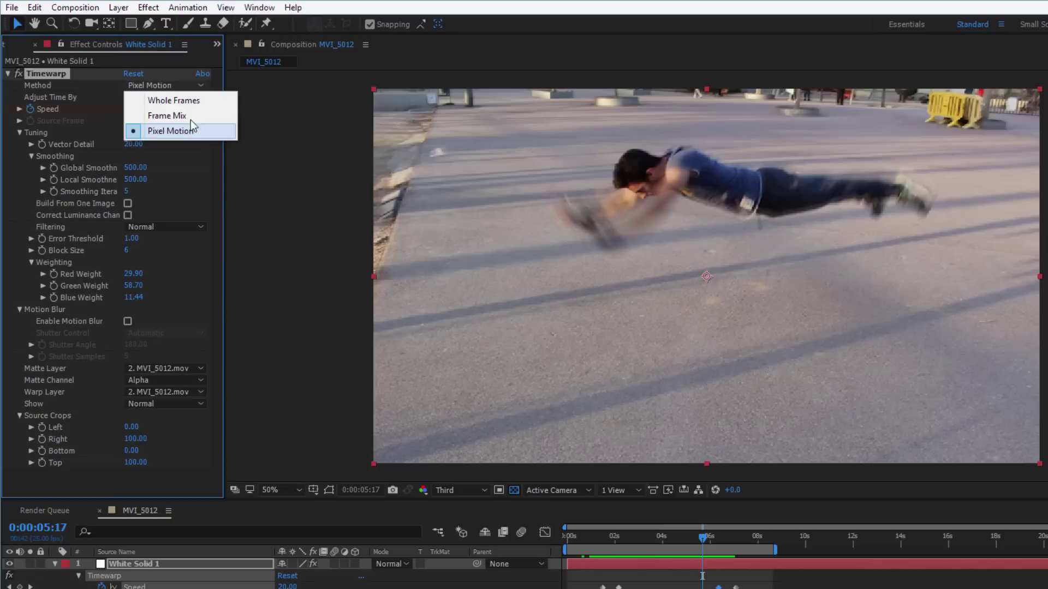
left_click(158, 83)
left_click(623, 541)
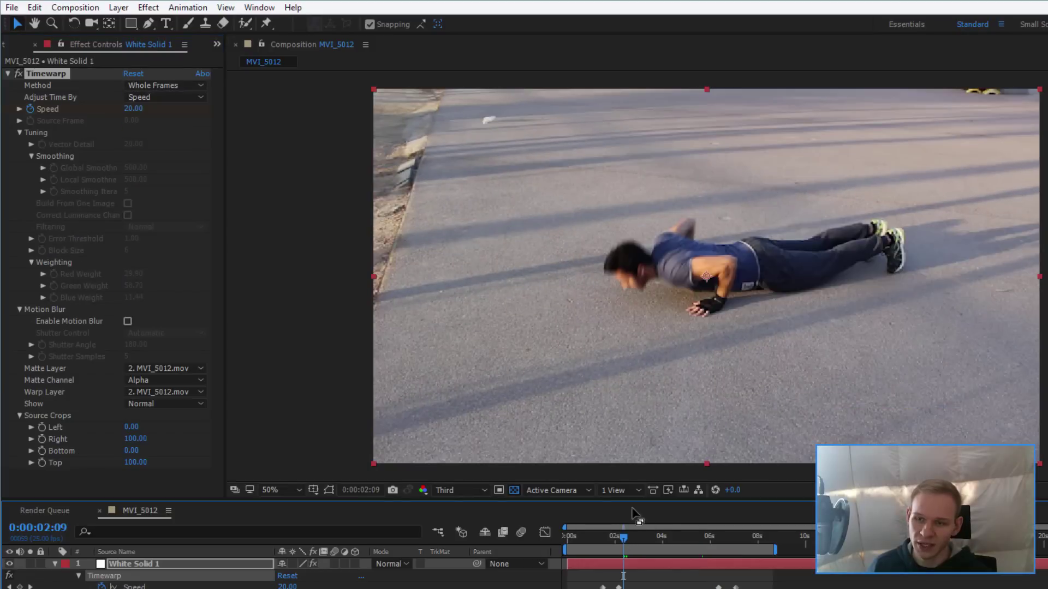
key("space")
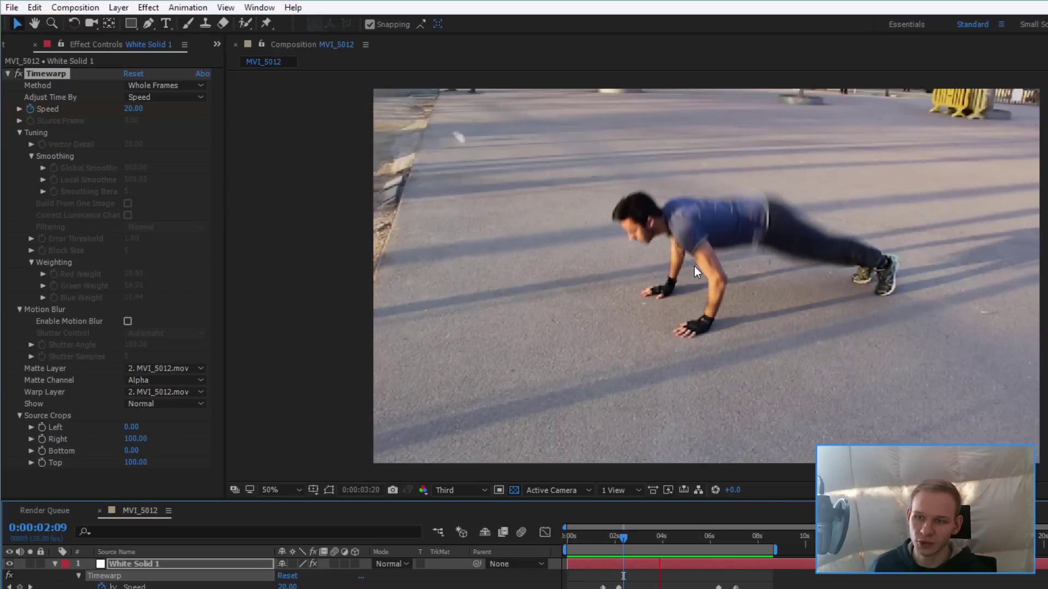
key("space")
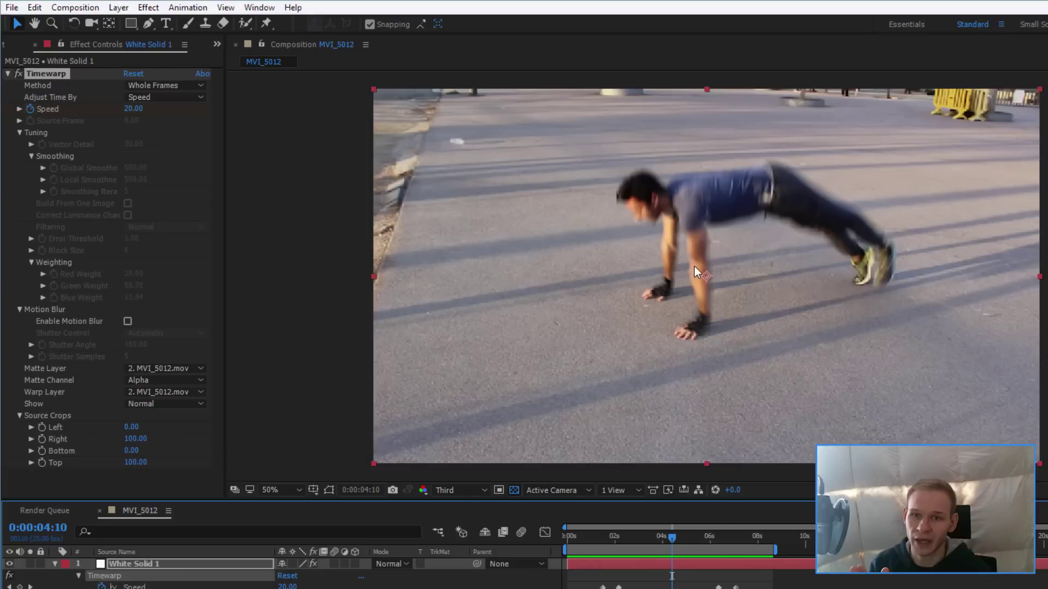
- Switch the Timewarp Method to Frame Mix and preview the blended jump from just before it
left_click(164, 86)
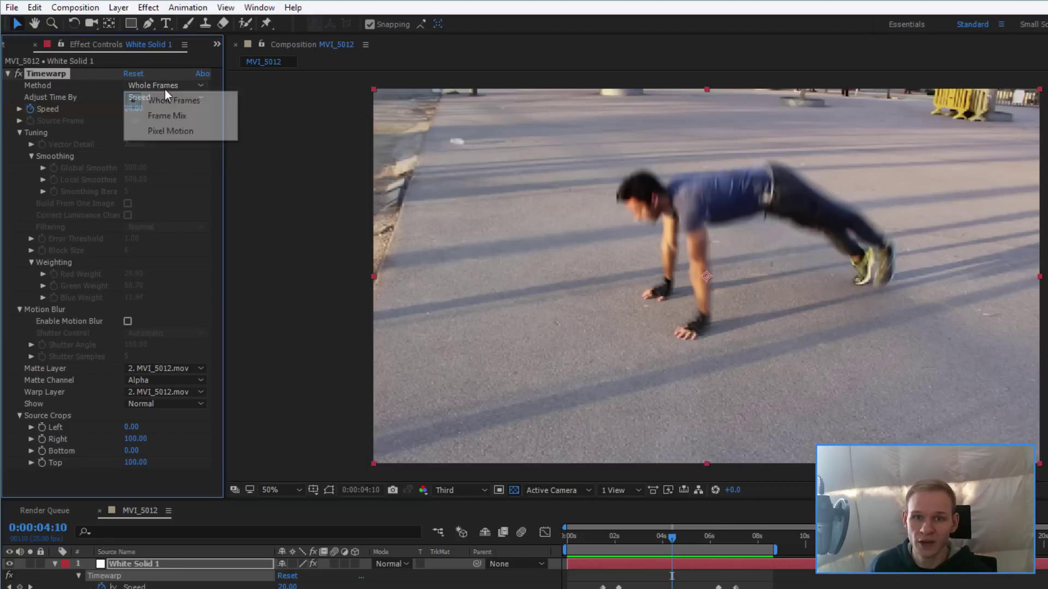
left_click(172, 115)
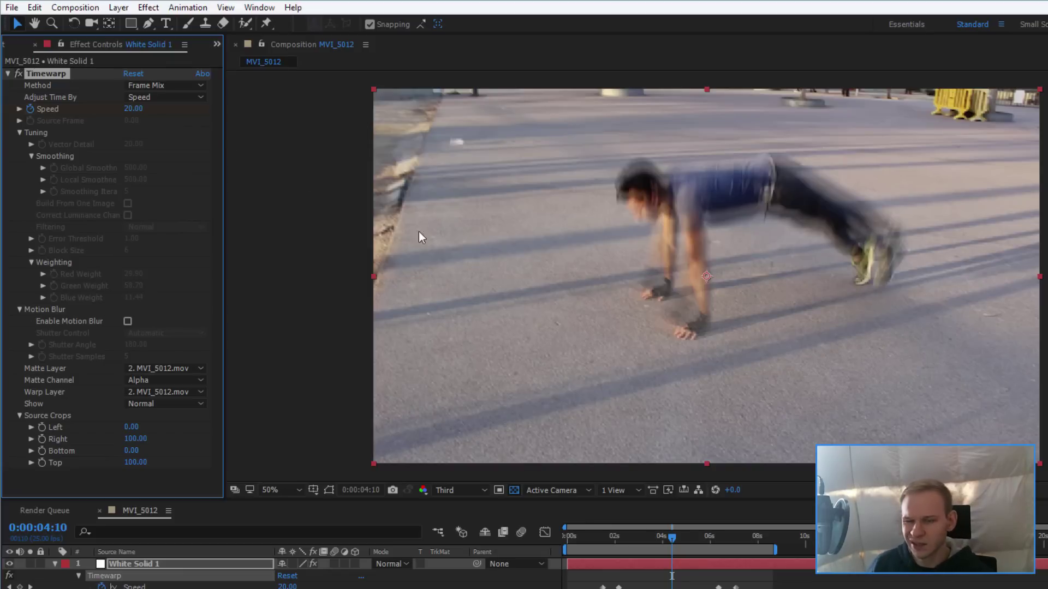
left_click(621, 536)
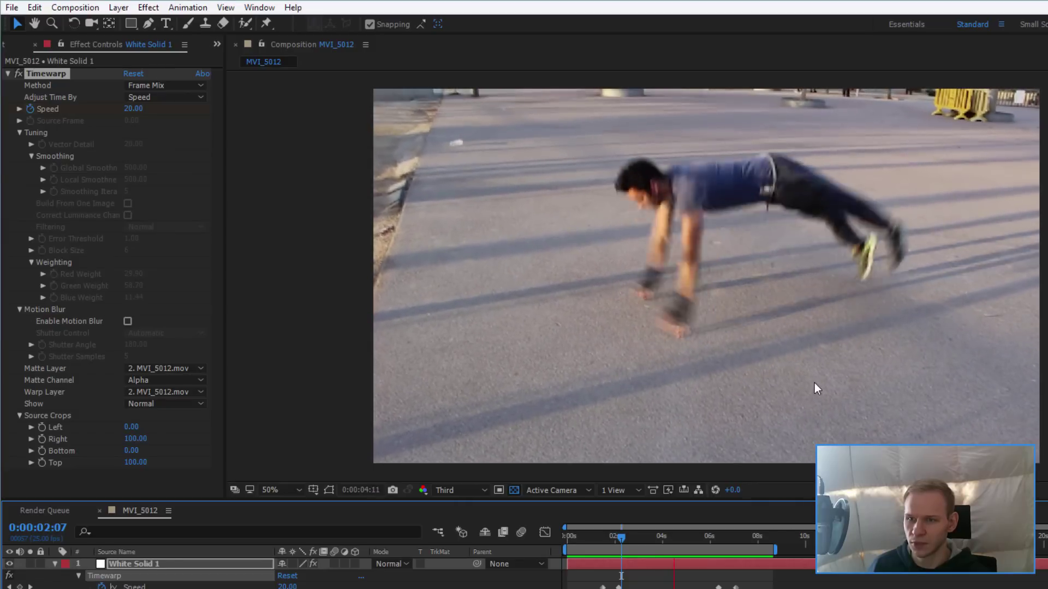
key("space")
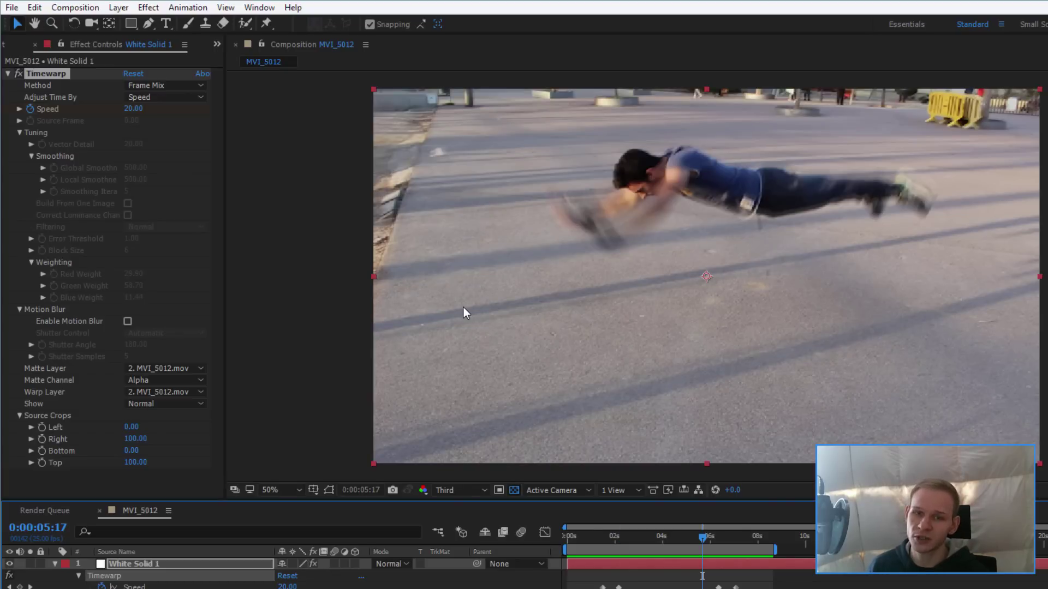
- Switch the Timewarp Method back to Pixel Motion and scrub through the jump frames
left_click(170, 85)
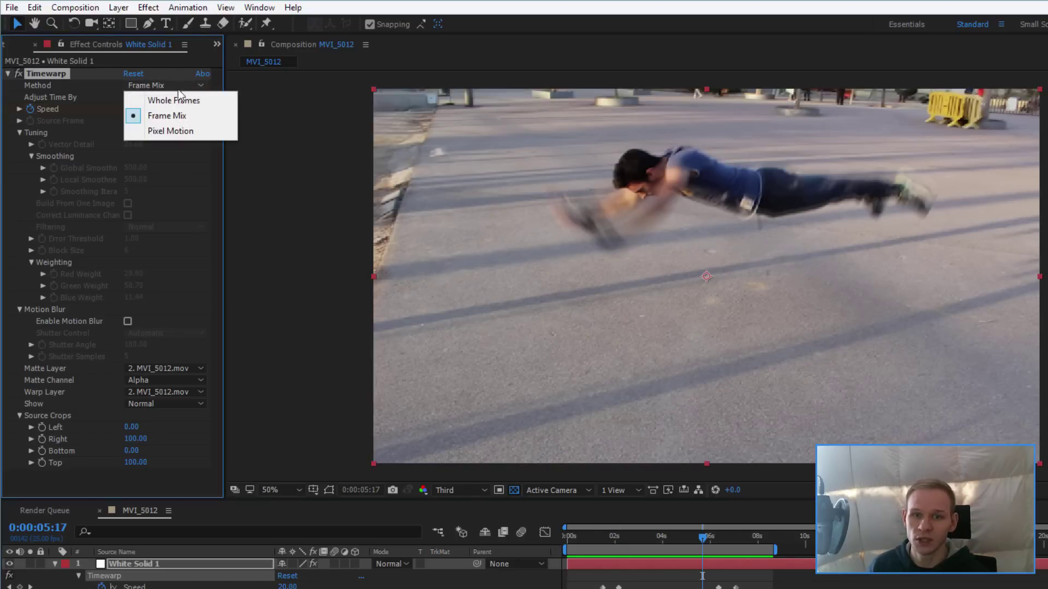
left_click(186, 130)
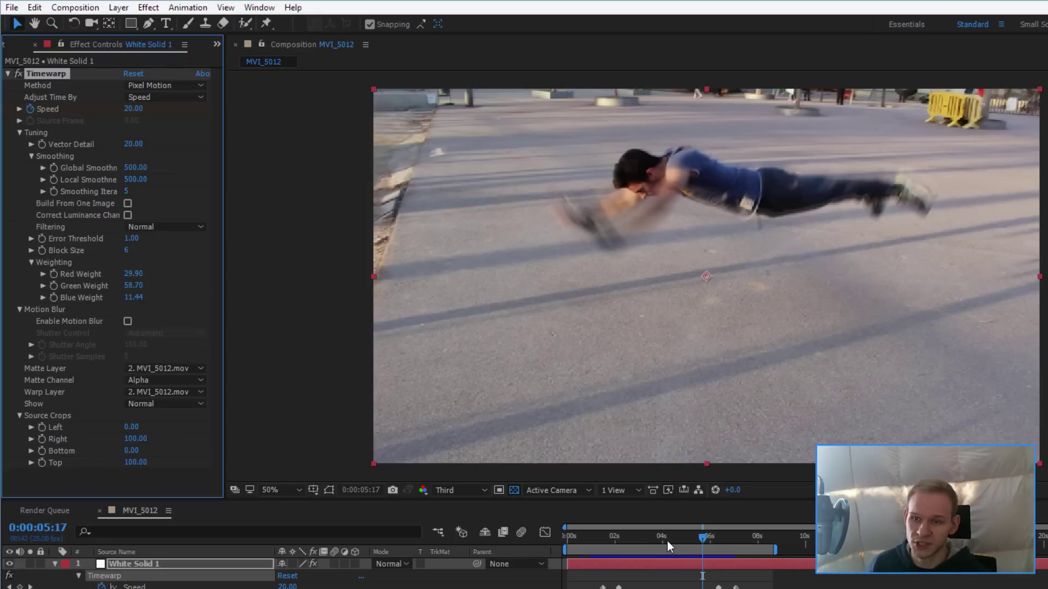
mouse_move(667, 541)
left_mouse_down()
mouse_move(692, 538)
mouse_move(633, 536)
left_mouse_up()
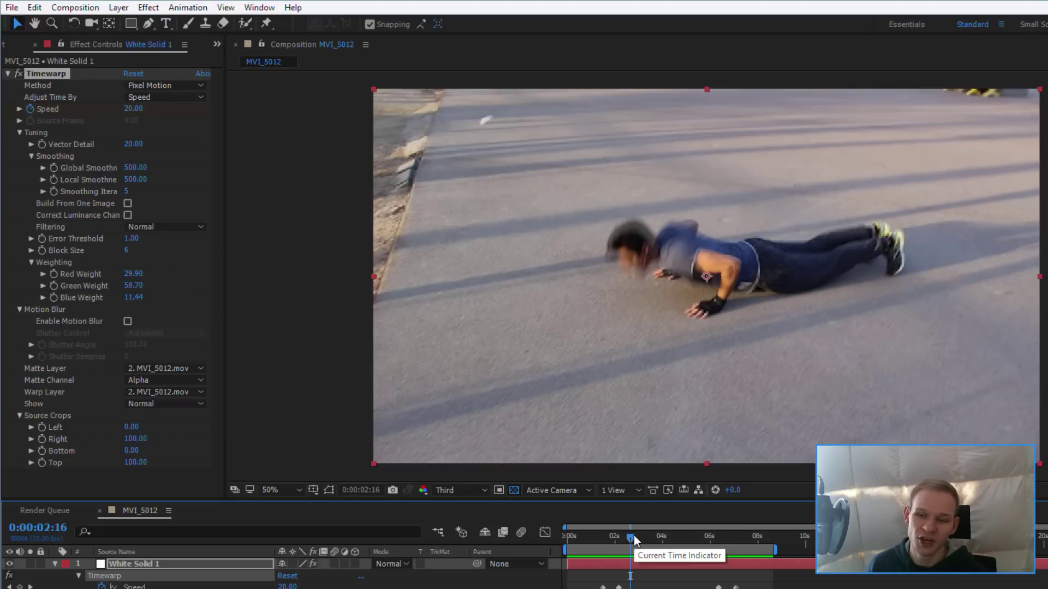
left_click_drag(633, 535, 579, 537)
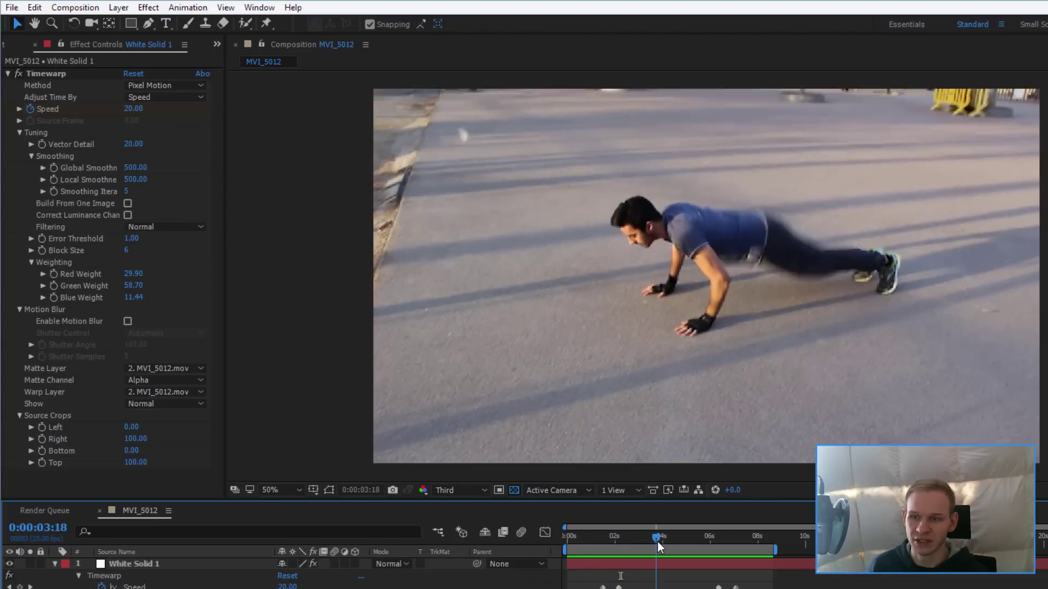
- Preview the Pixel Motion jump from just before the jump-up, then replay the slowed section
left_click_drag(633, 541, 601, 539)
key("space")
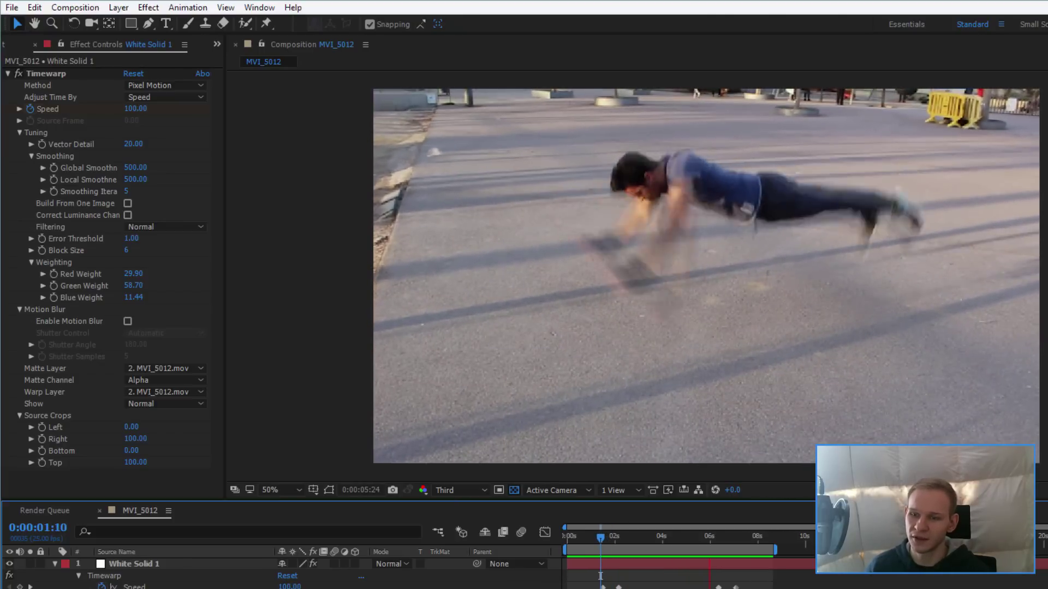
left_click(746, 576)
mouse_move(746, 536)
left_mouse_down()
mouse_move(758, 530)
mouse_move(626, 534)
mouse_move(712, 535)
left_mouse_up()
key("space")
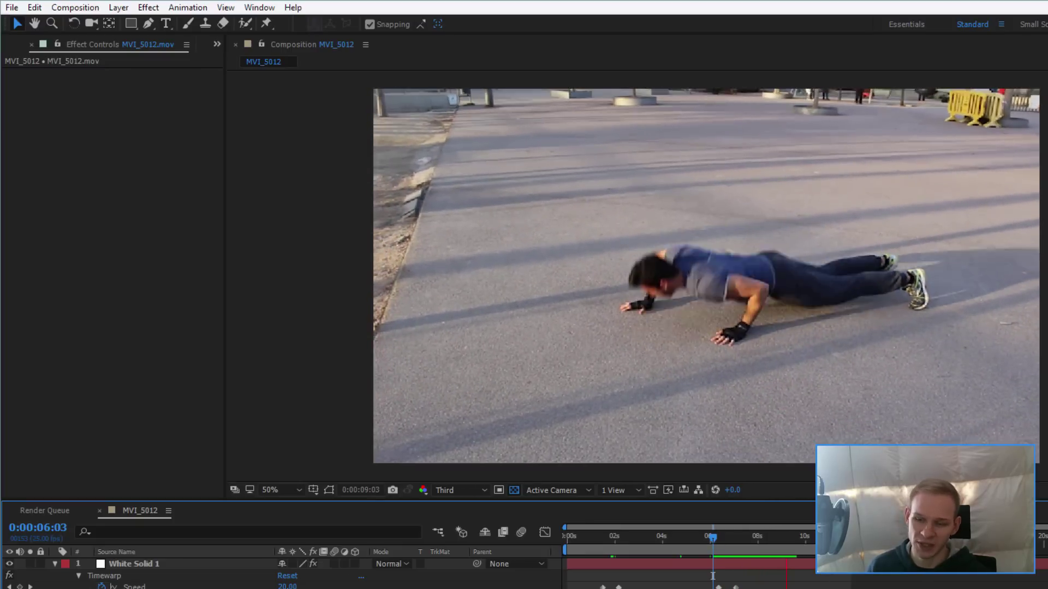
left_click(695, 443)
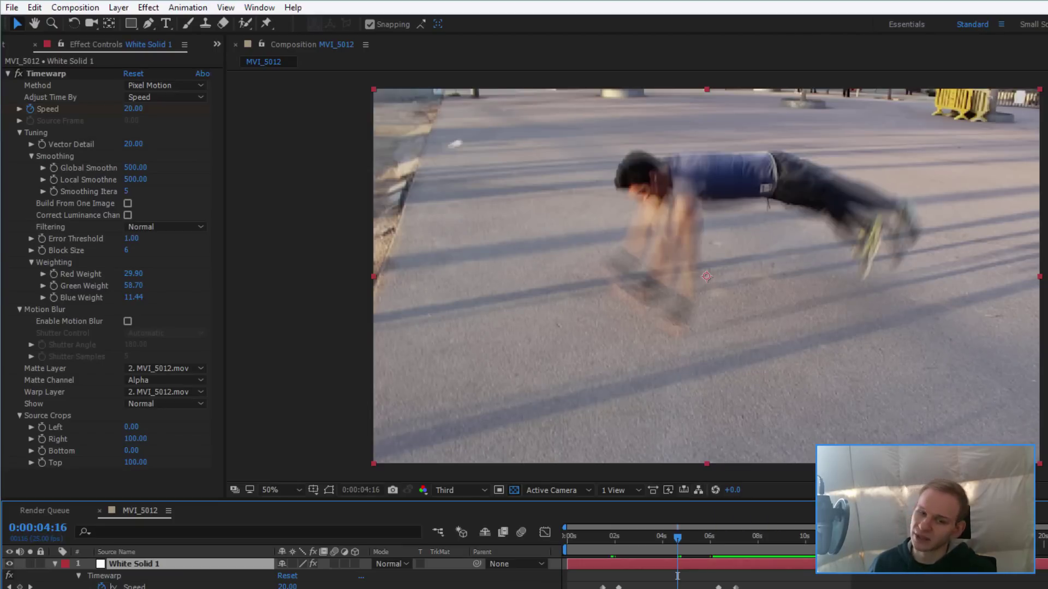
left_click(143, 562, "ctrl")
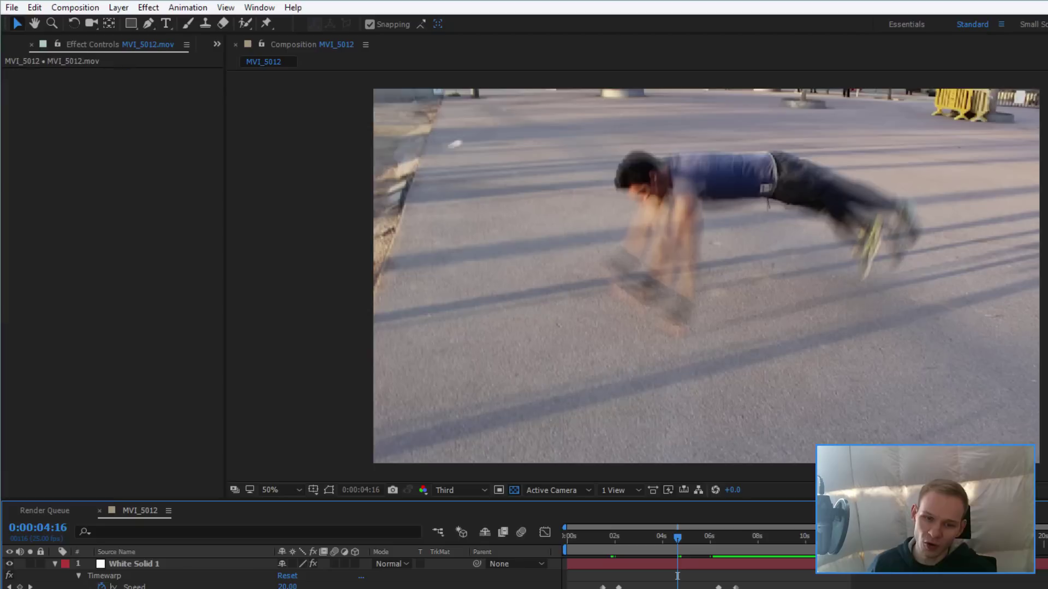
left_click(143, 563)
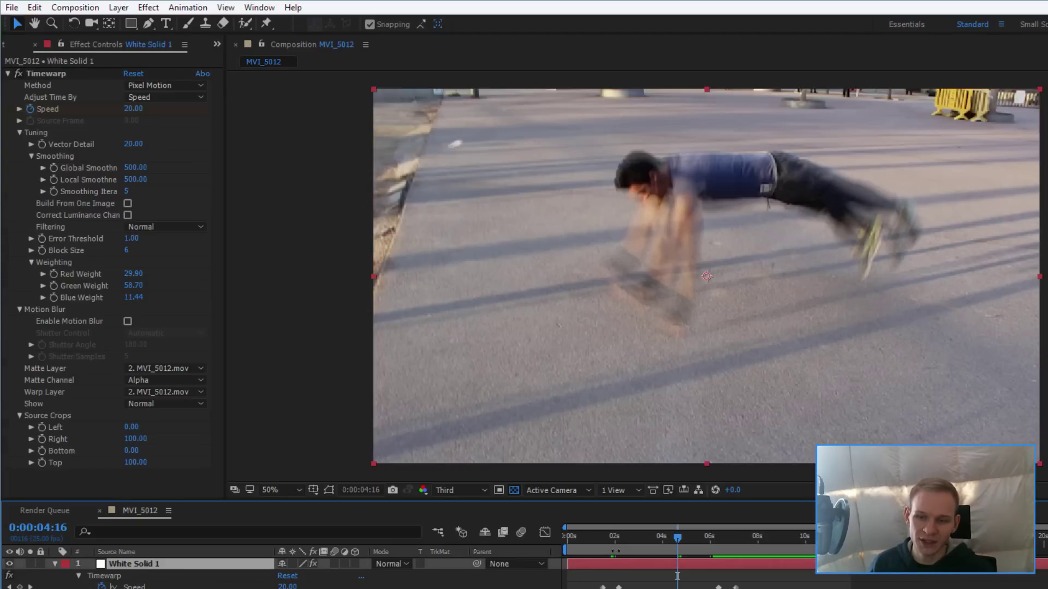
left_click(677, 576)
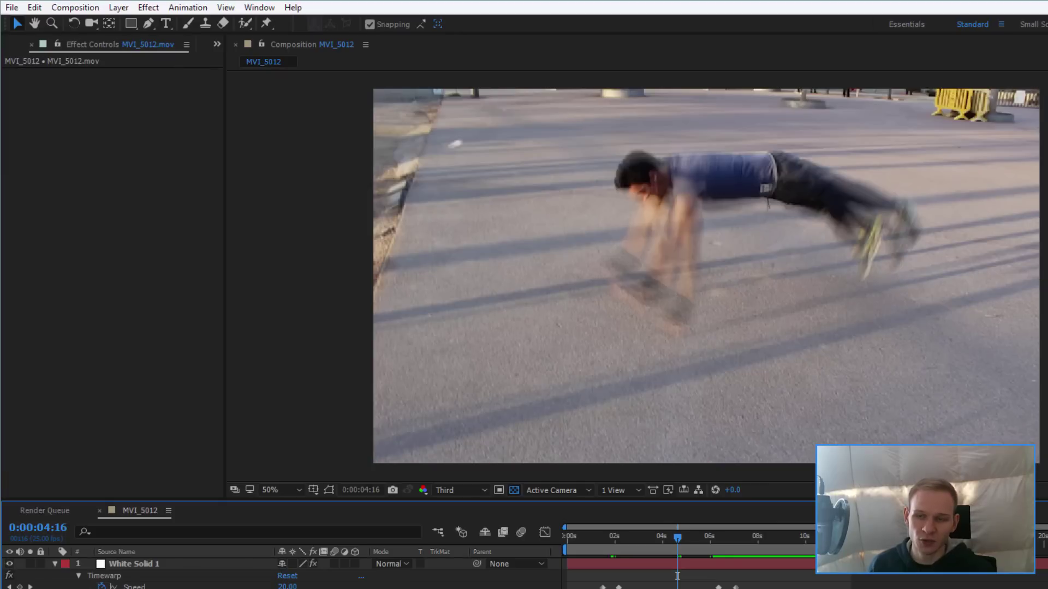